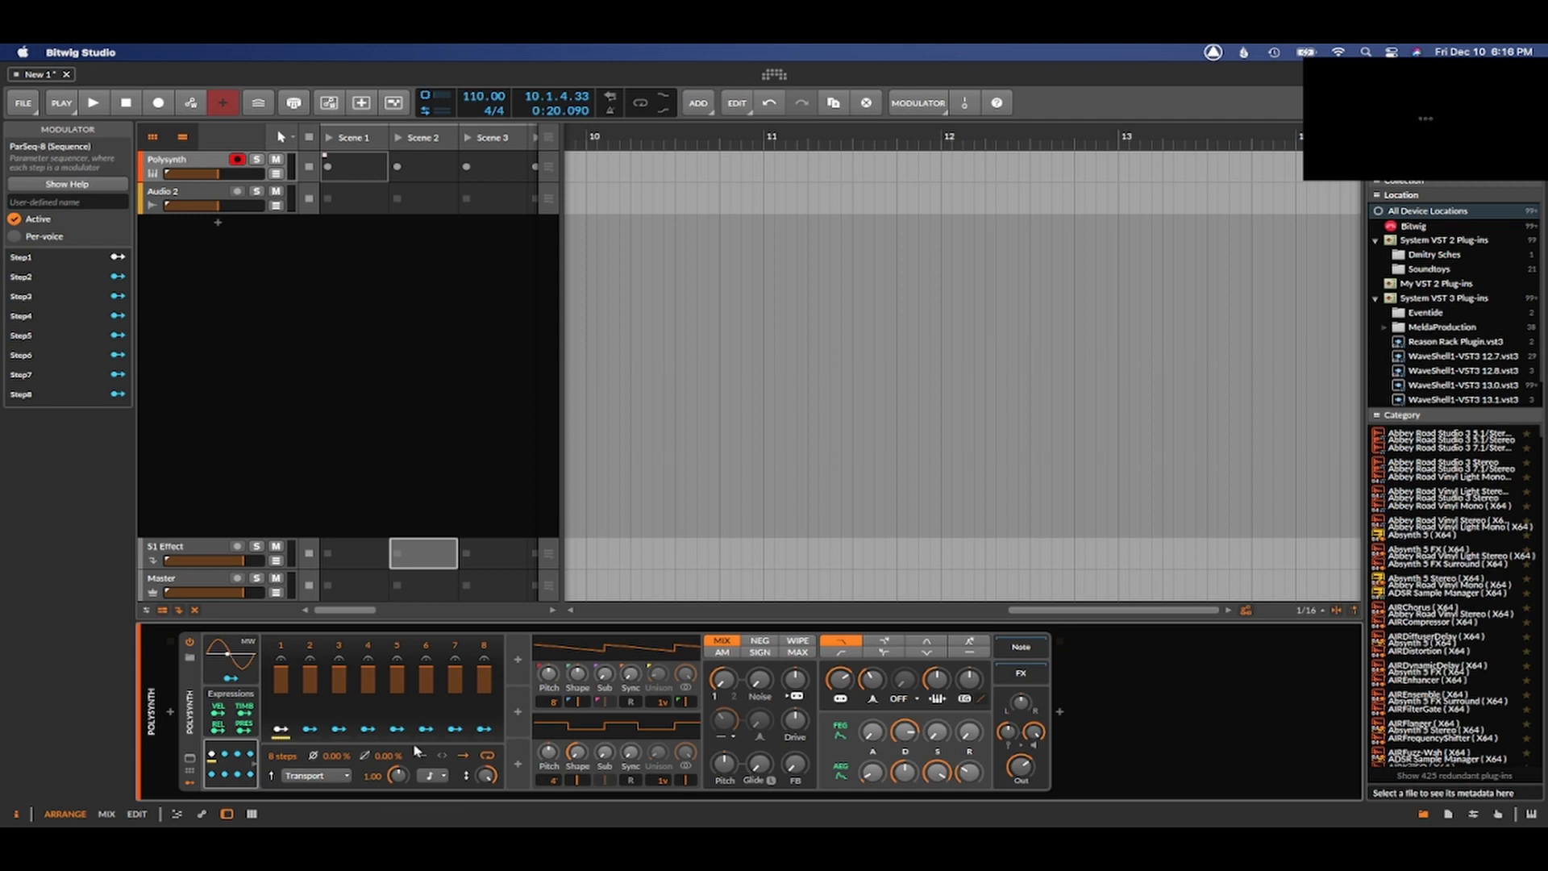
- Try the ParSeq-8 smoothing at about 53.5% and return it to 0%
left_click(317, 746)
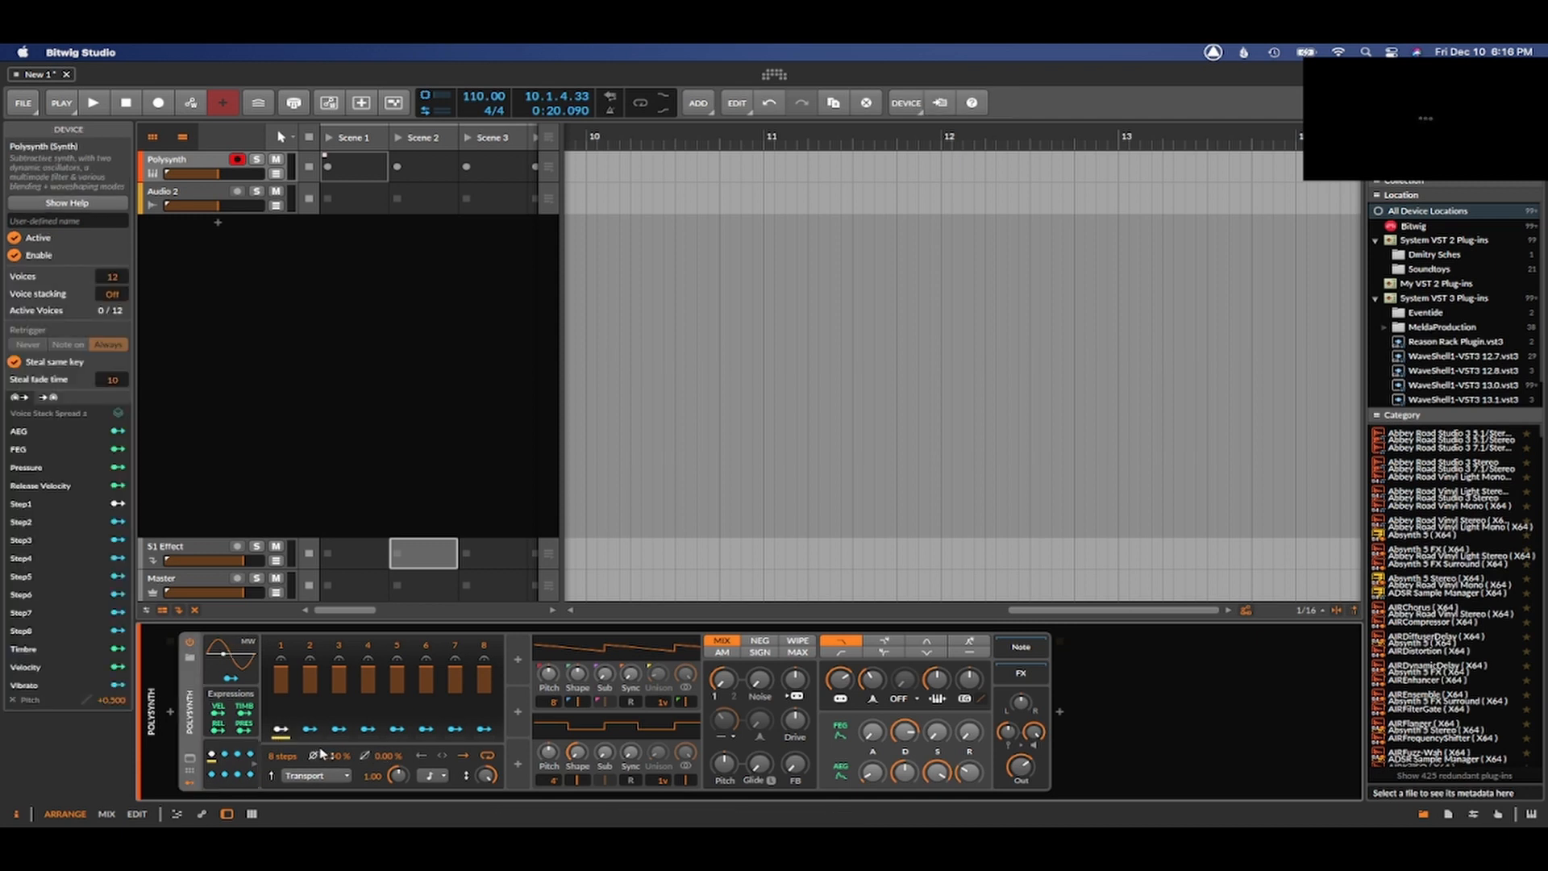
left_click_drag(319, 752, 377, 757)
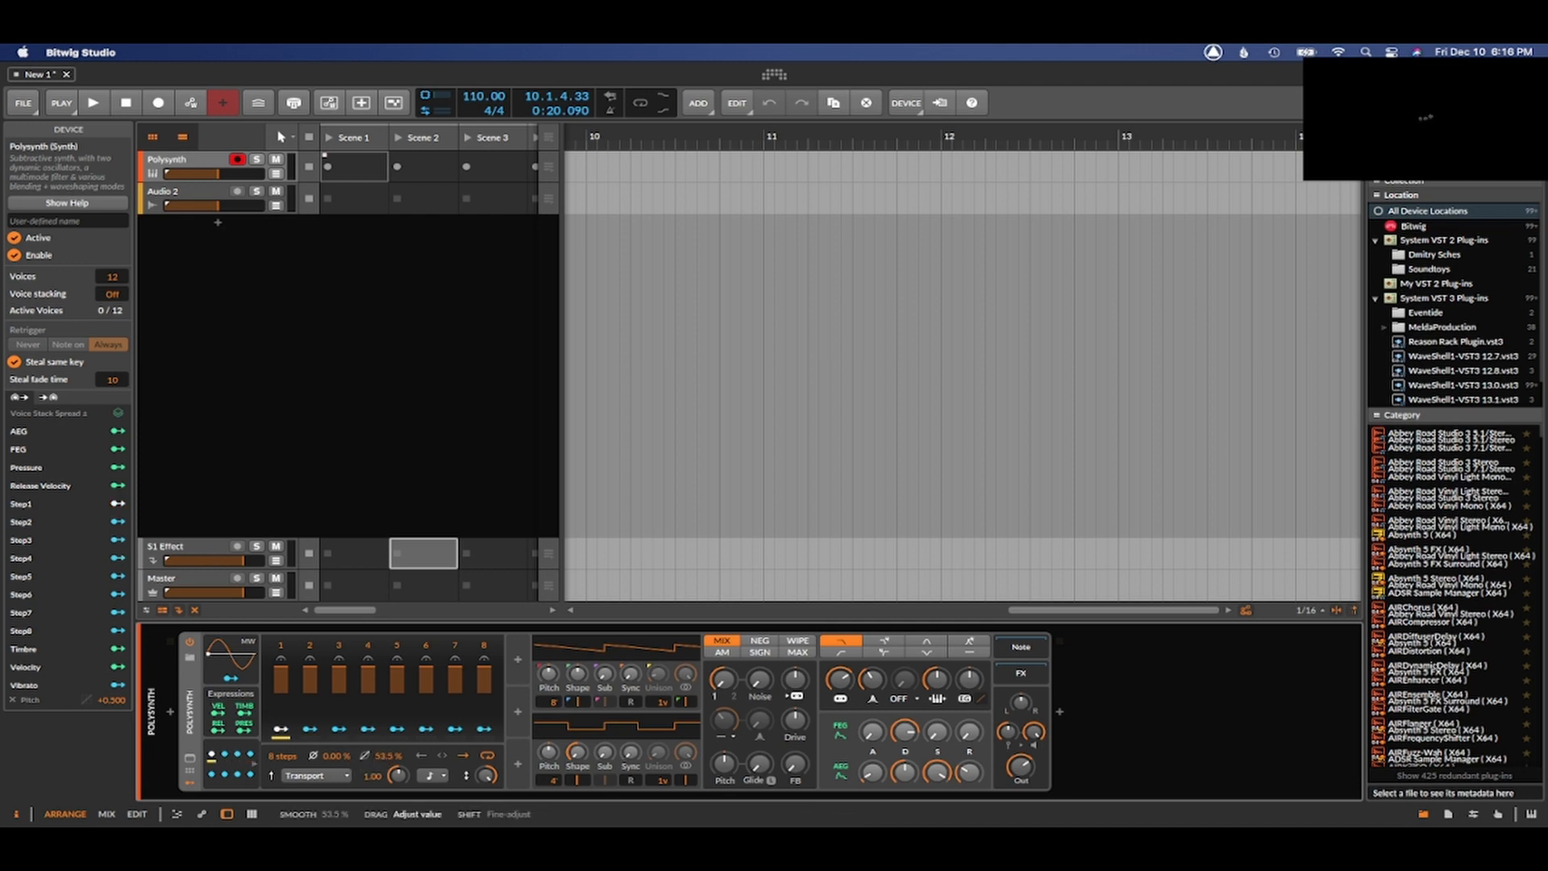
left_click_drag(378, 757, 378, 757)
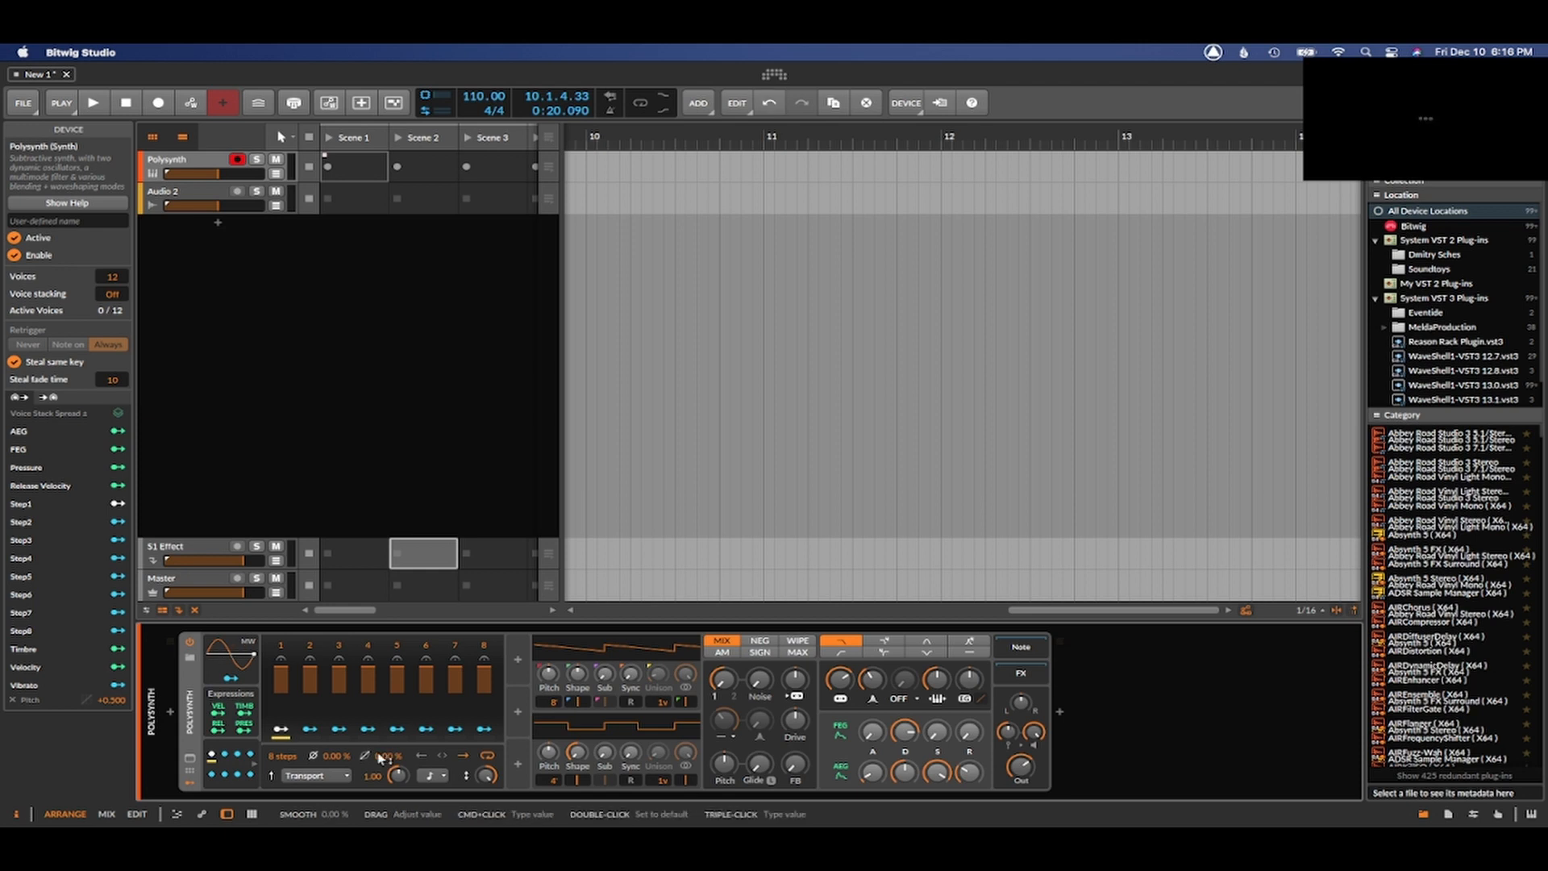
- Try the ParSeq-8 playback direction and looping options, returning to forward playback with looping on
left_click(420, 758)
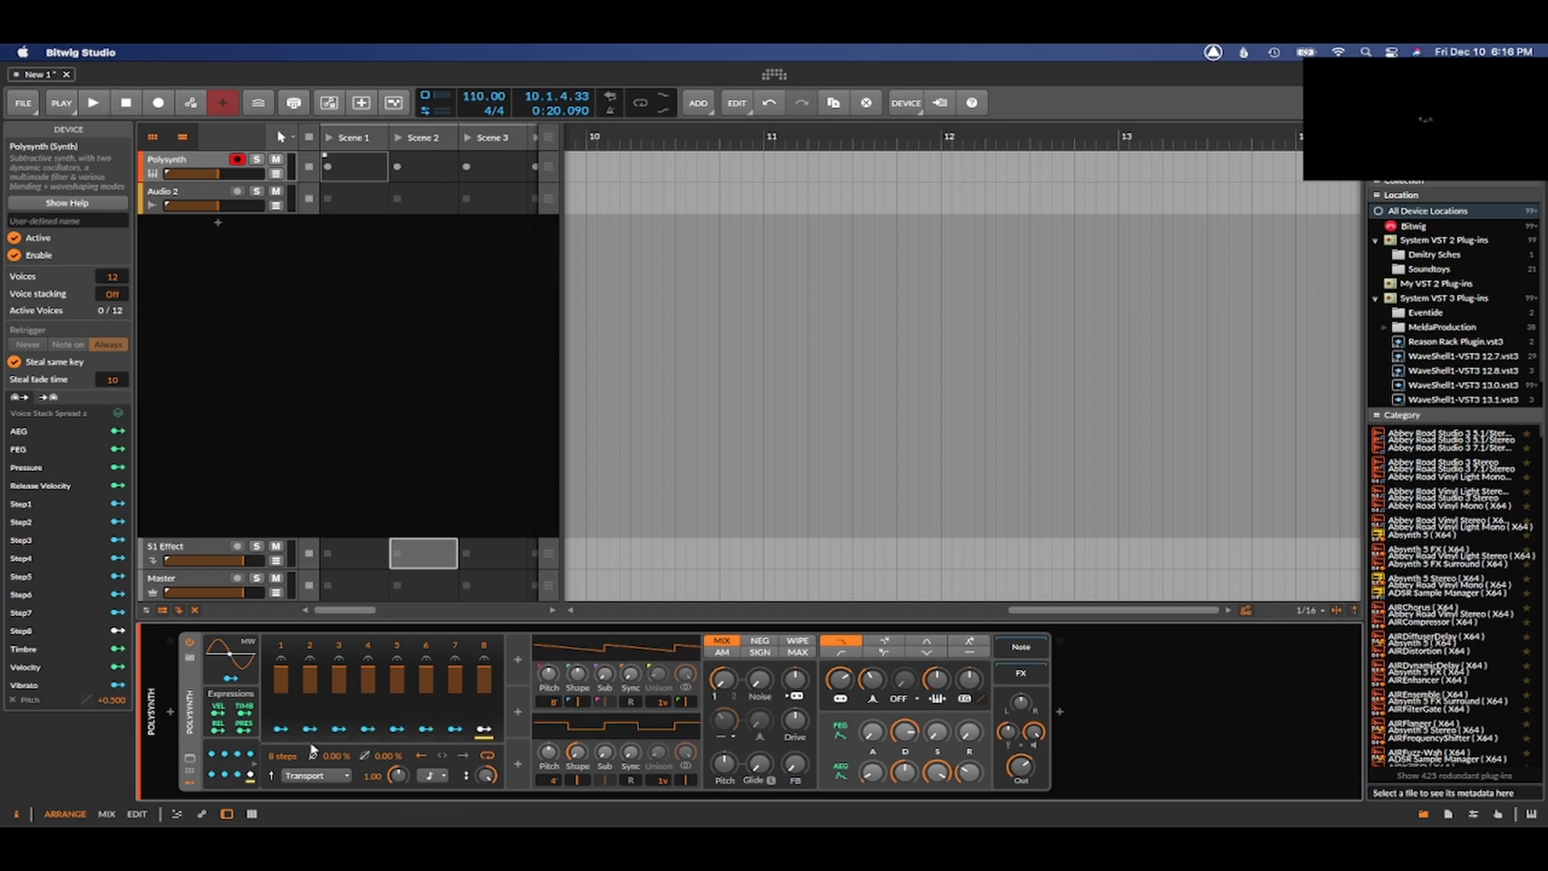
left_click(442, 758)
left_click(488, 756)
left_click(463, 758)
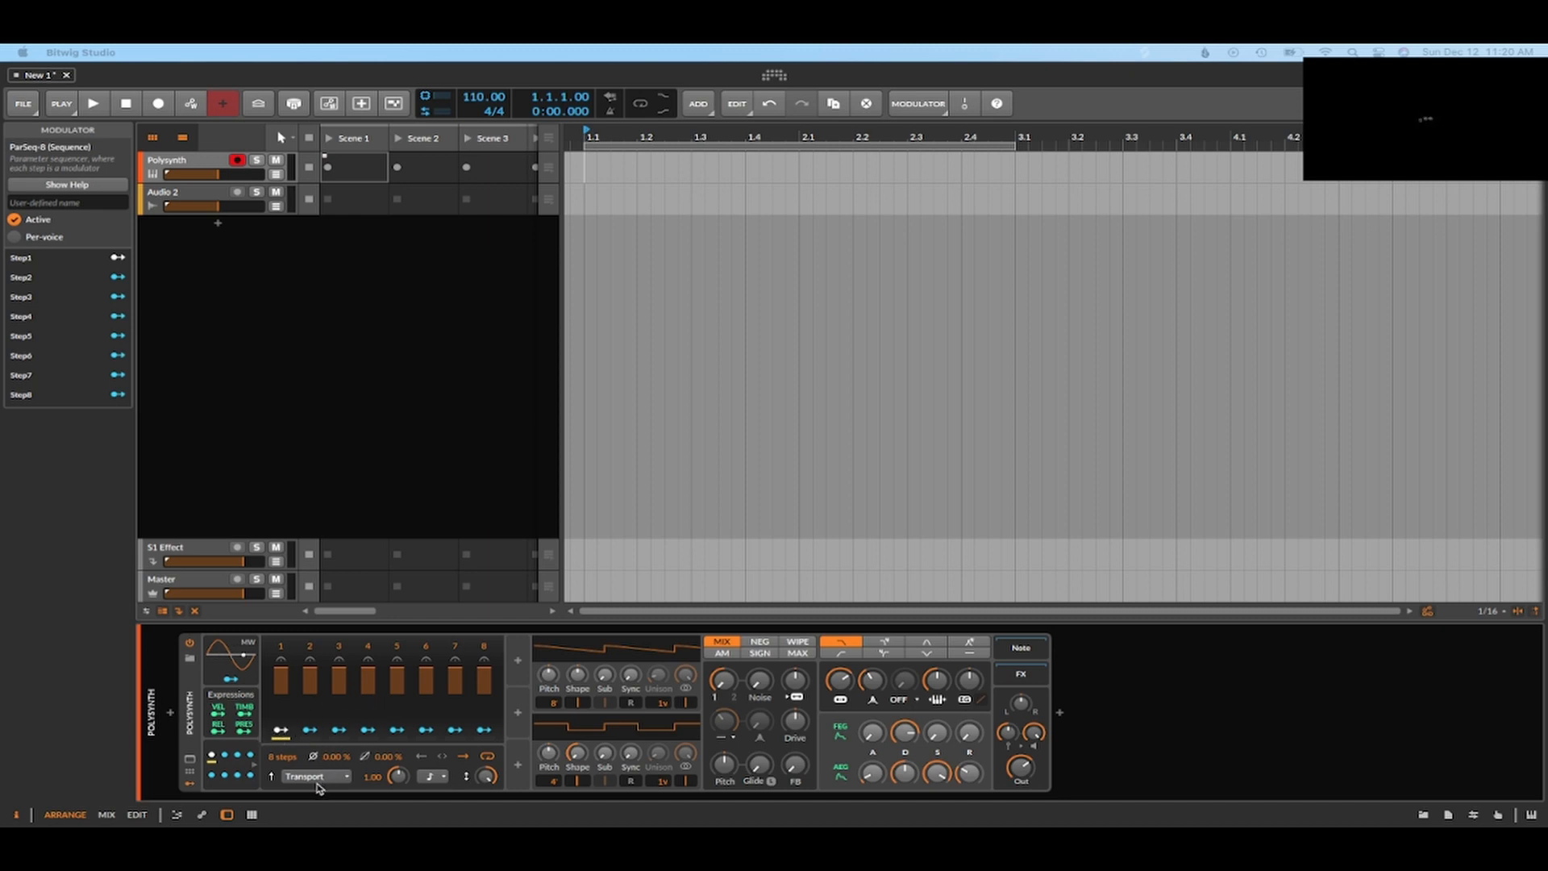
- Examine the ParSeq-8 timing modes, from Transport to Note Advance, and the global groove setting
left_click(313, 782)
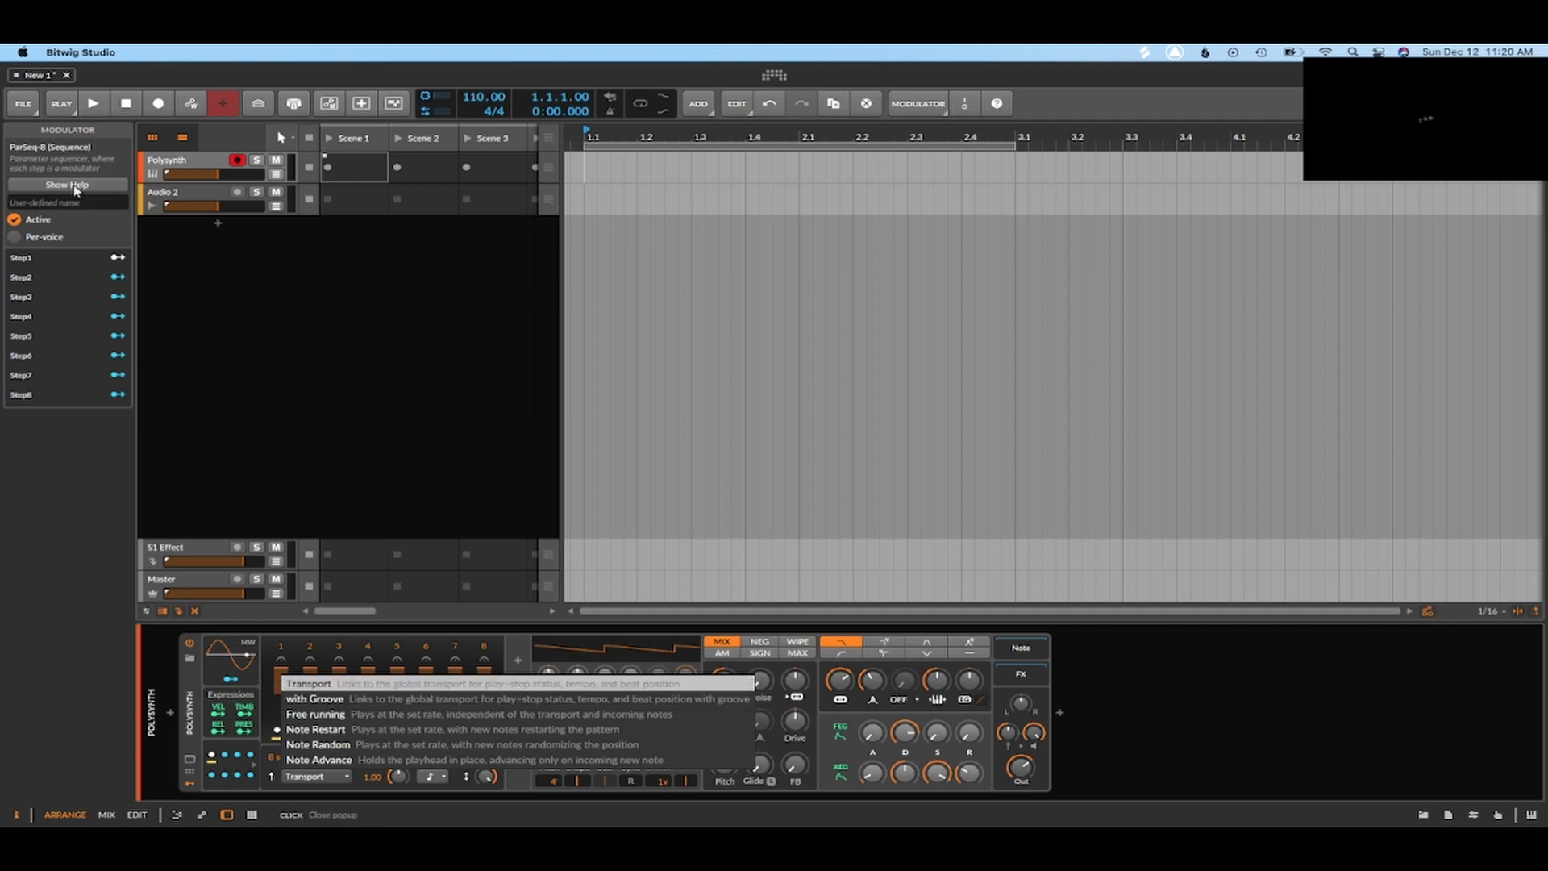
left_click(62, 105)
left_click(65, 107)
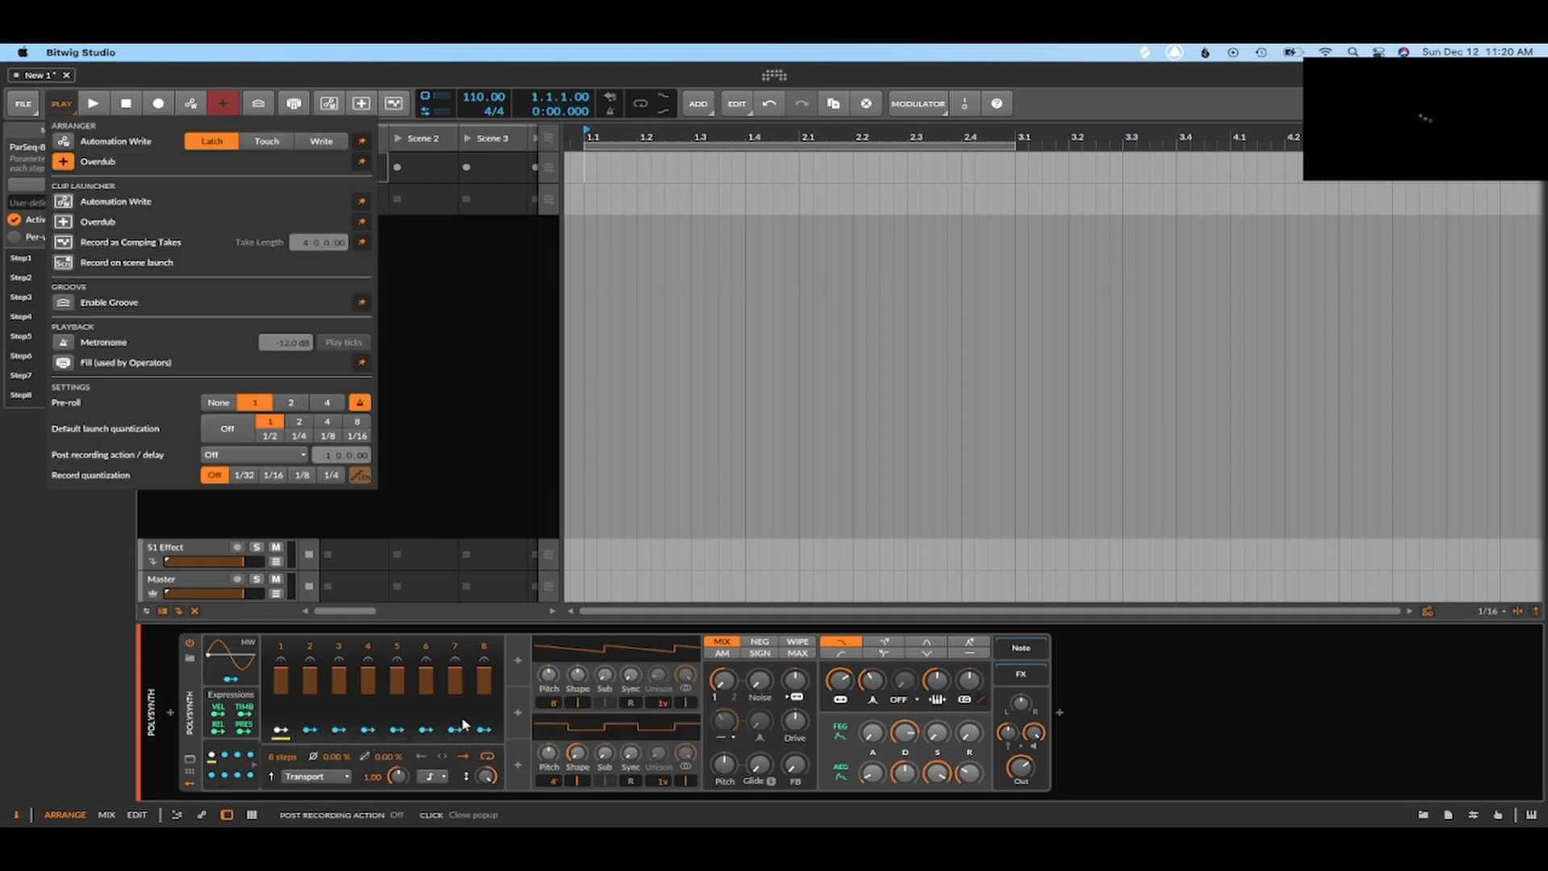
left_click(331, 778)
left_click(331, 778)
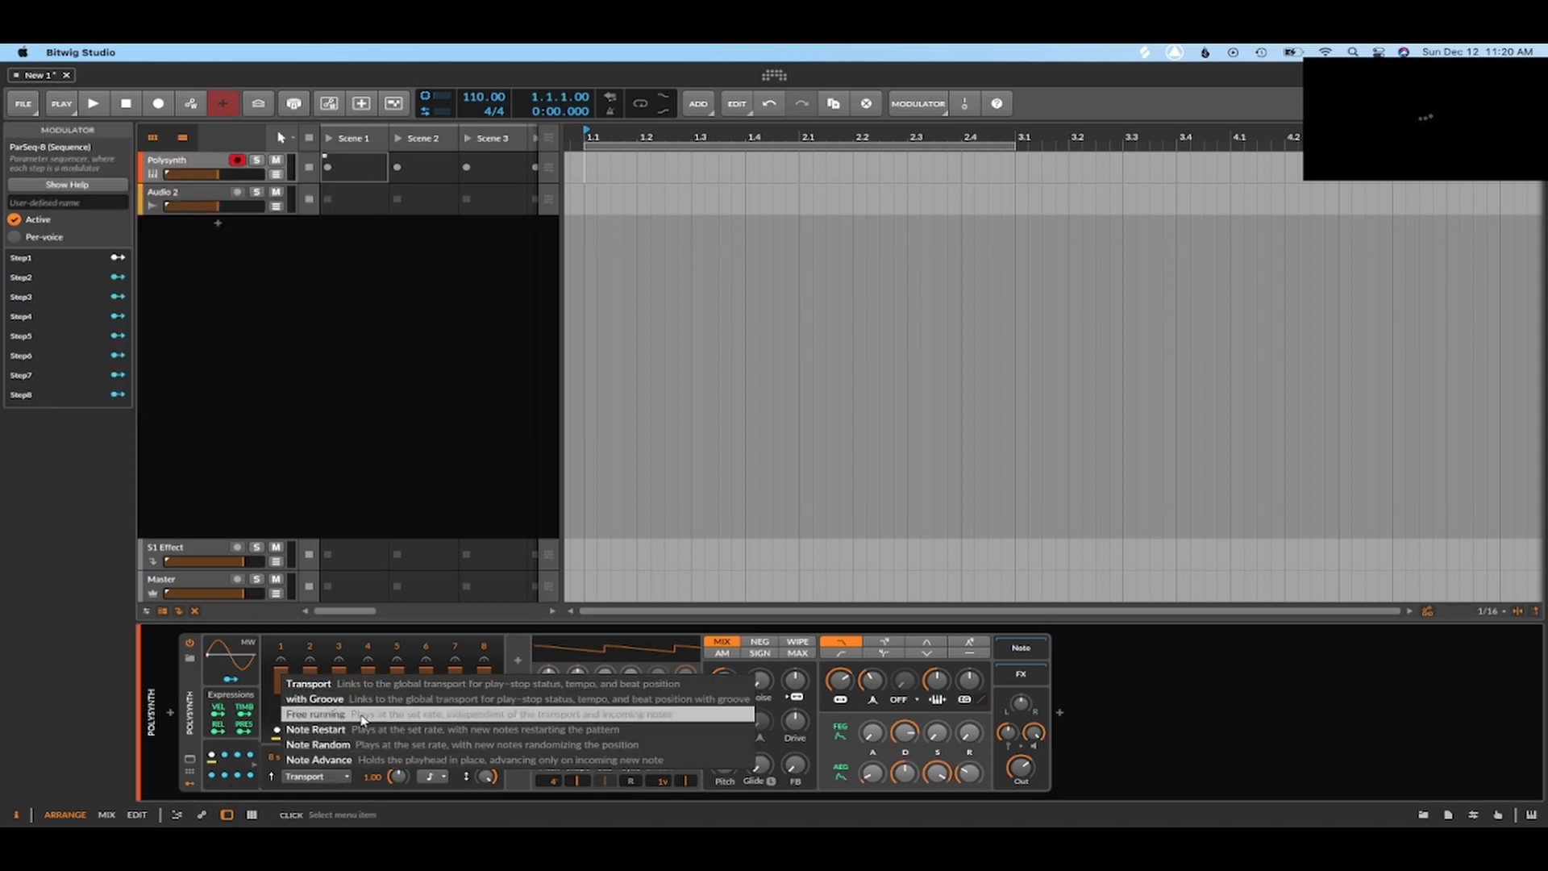
left_click(325, 646)
left_click(310, 776)
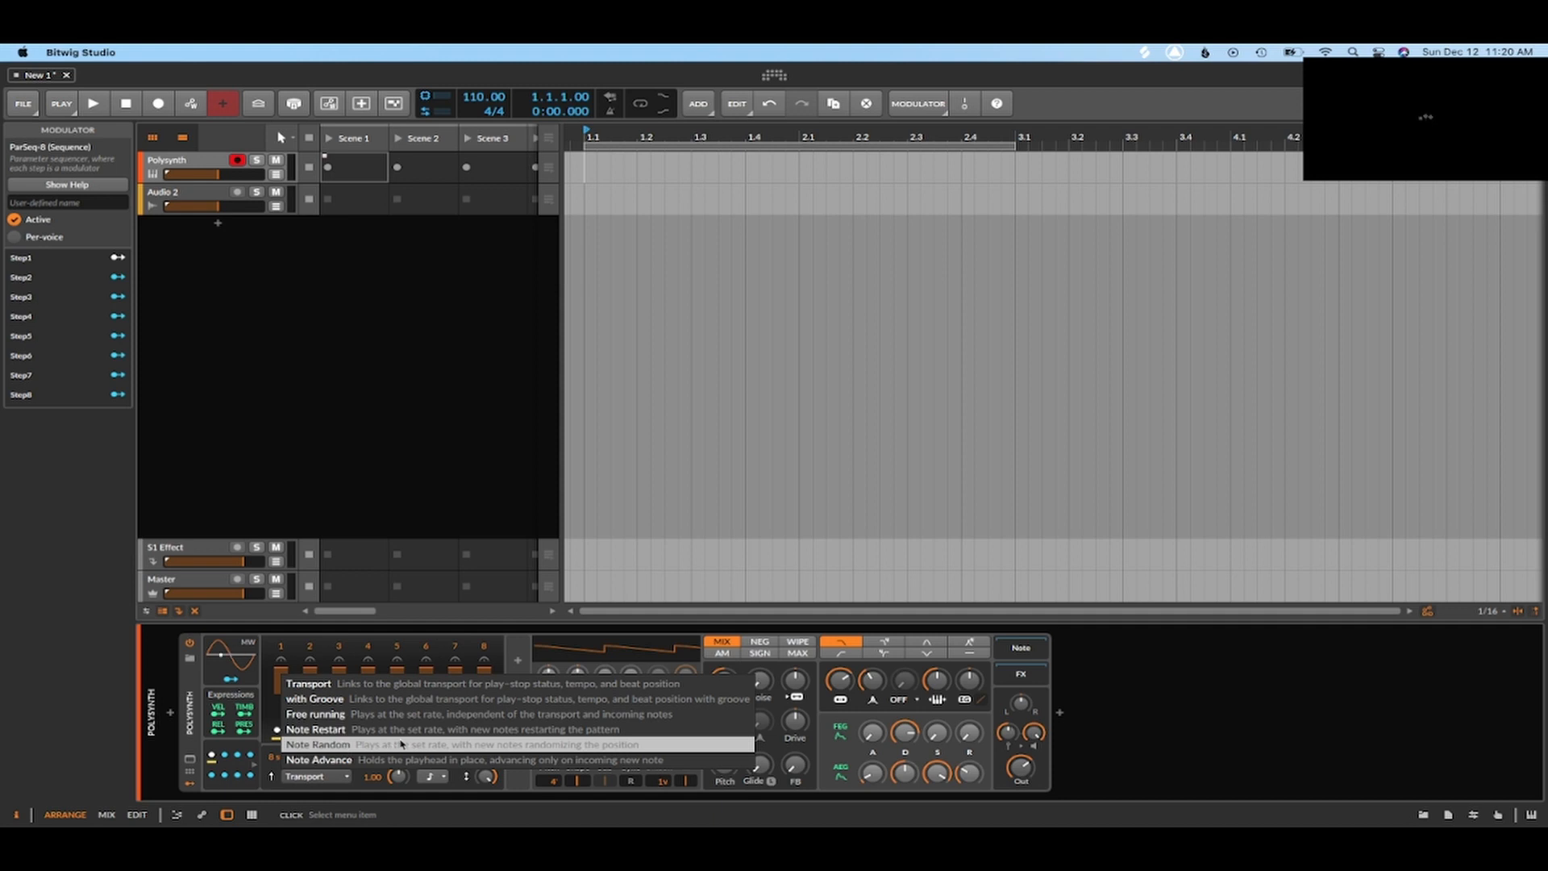
left_click(271, 720)
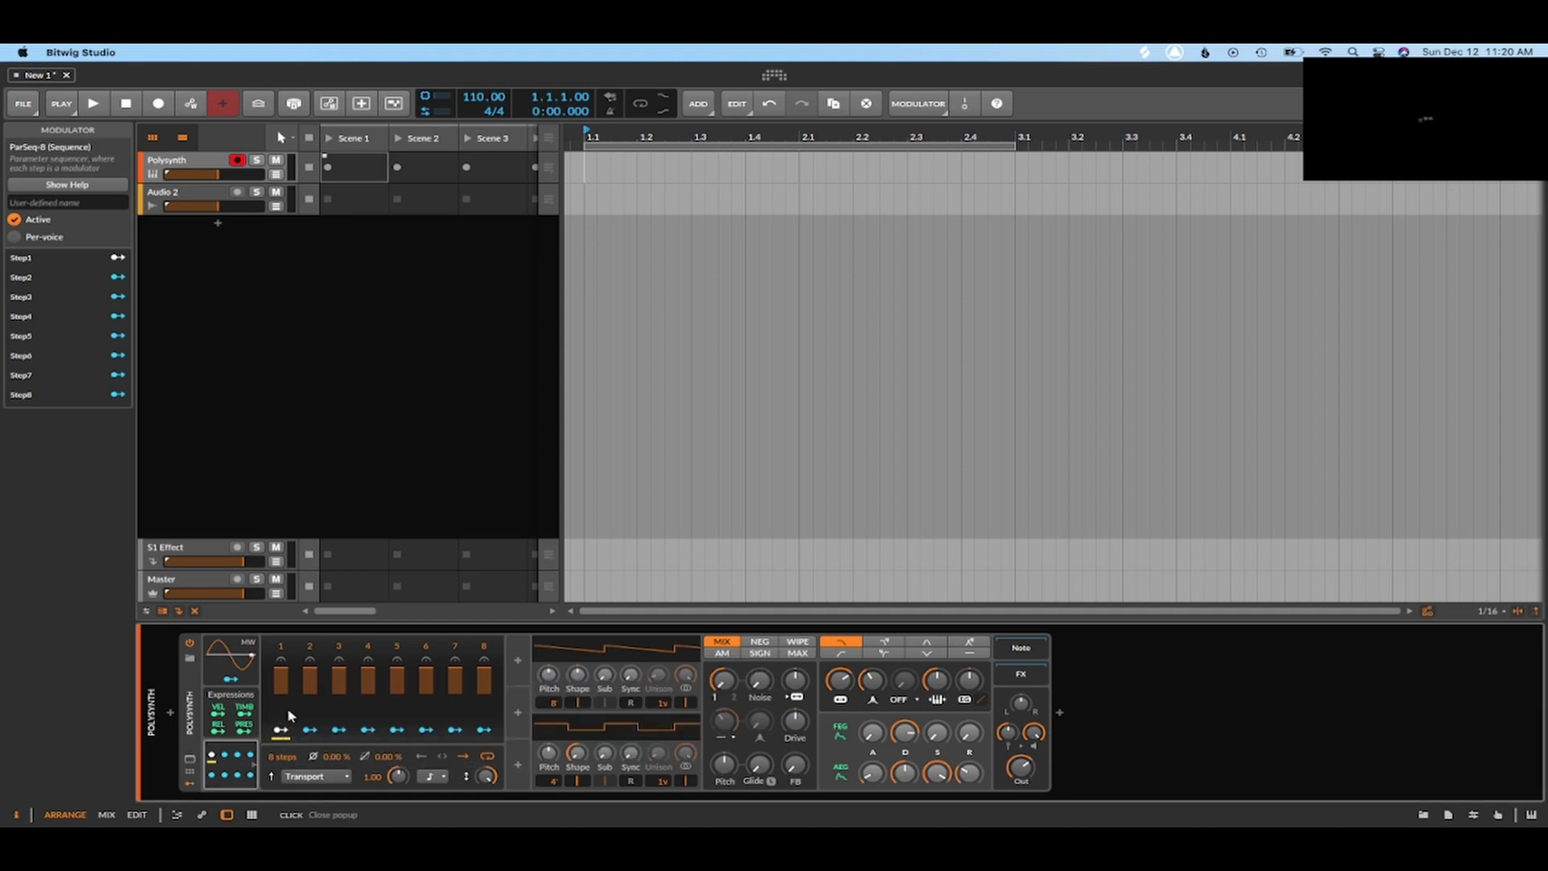
left_click(312, 775)
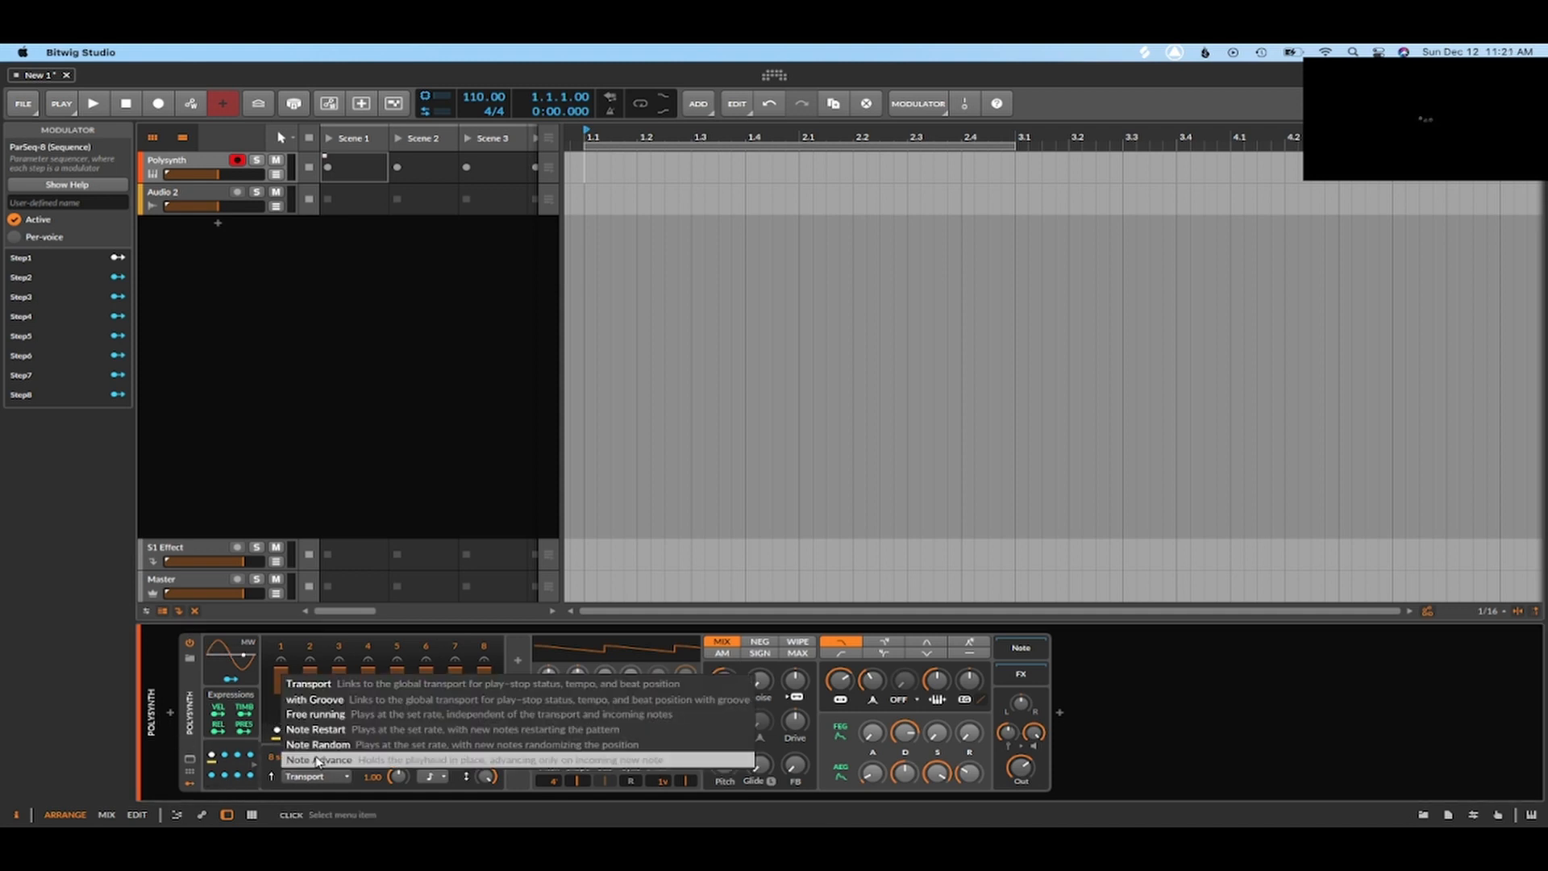
left_click(310, 635)
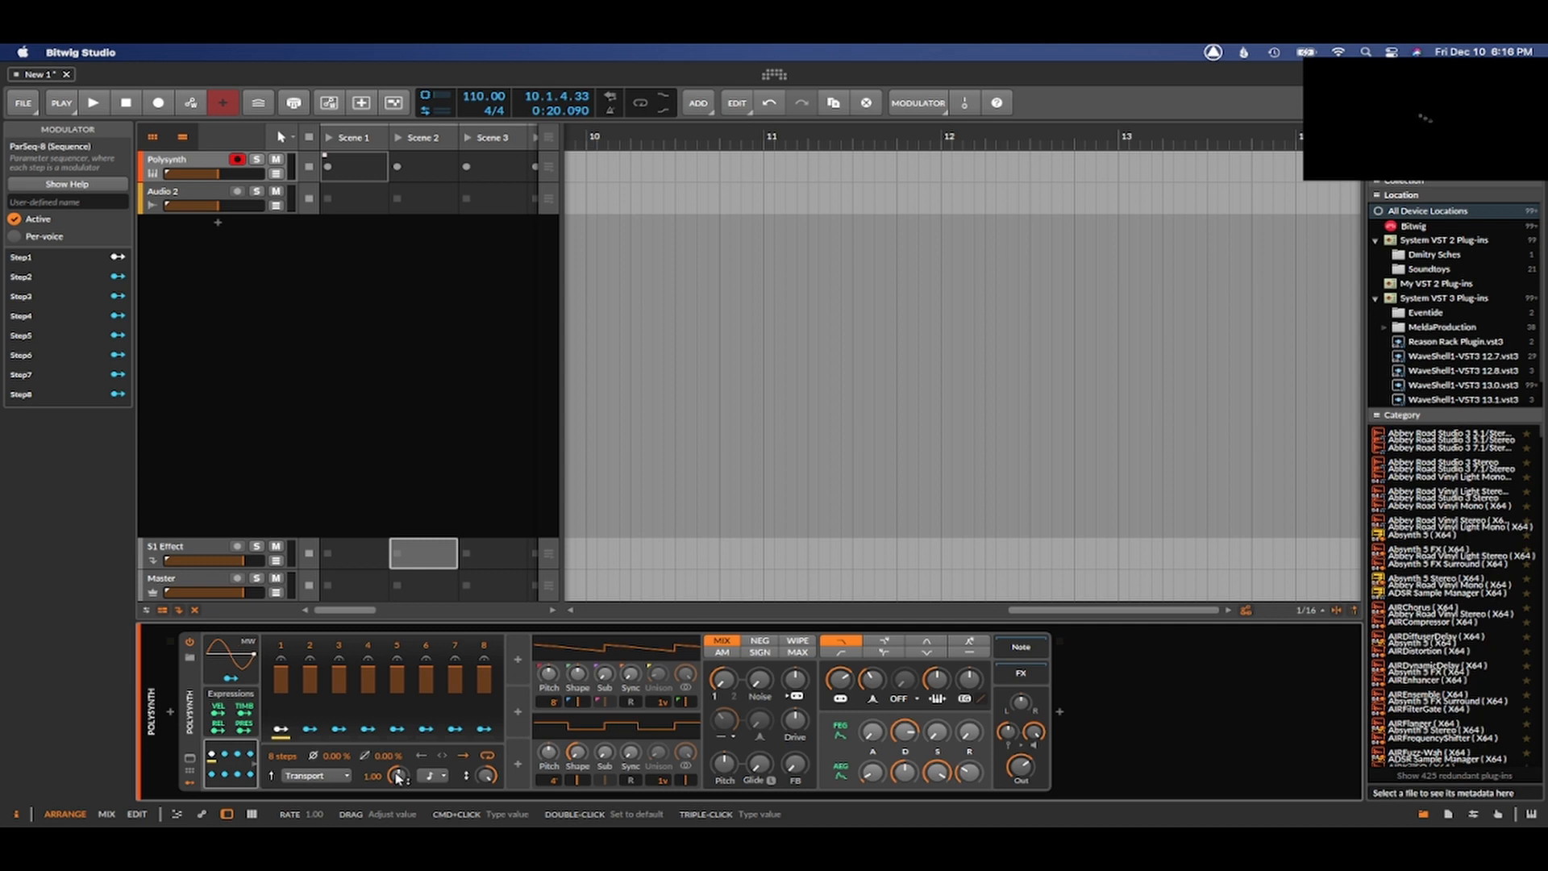
- Try a sequencer rate of 0.86 with a 16th-note timebase, and restore the rate to 1.00 and the timebase to 8th notes
left_click_drag(395, 778, 395, 798)
left_click(431, 775)
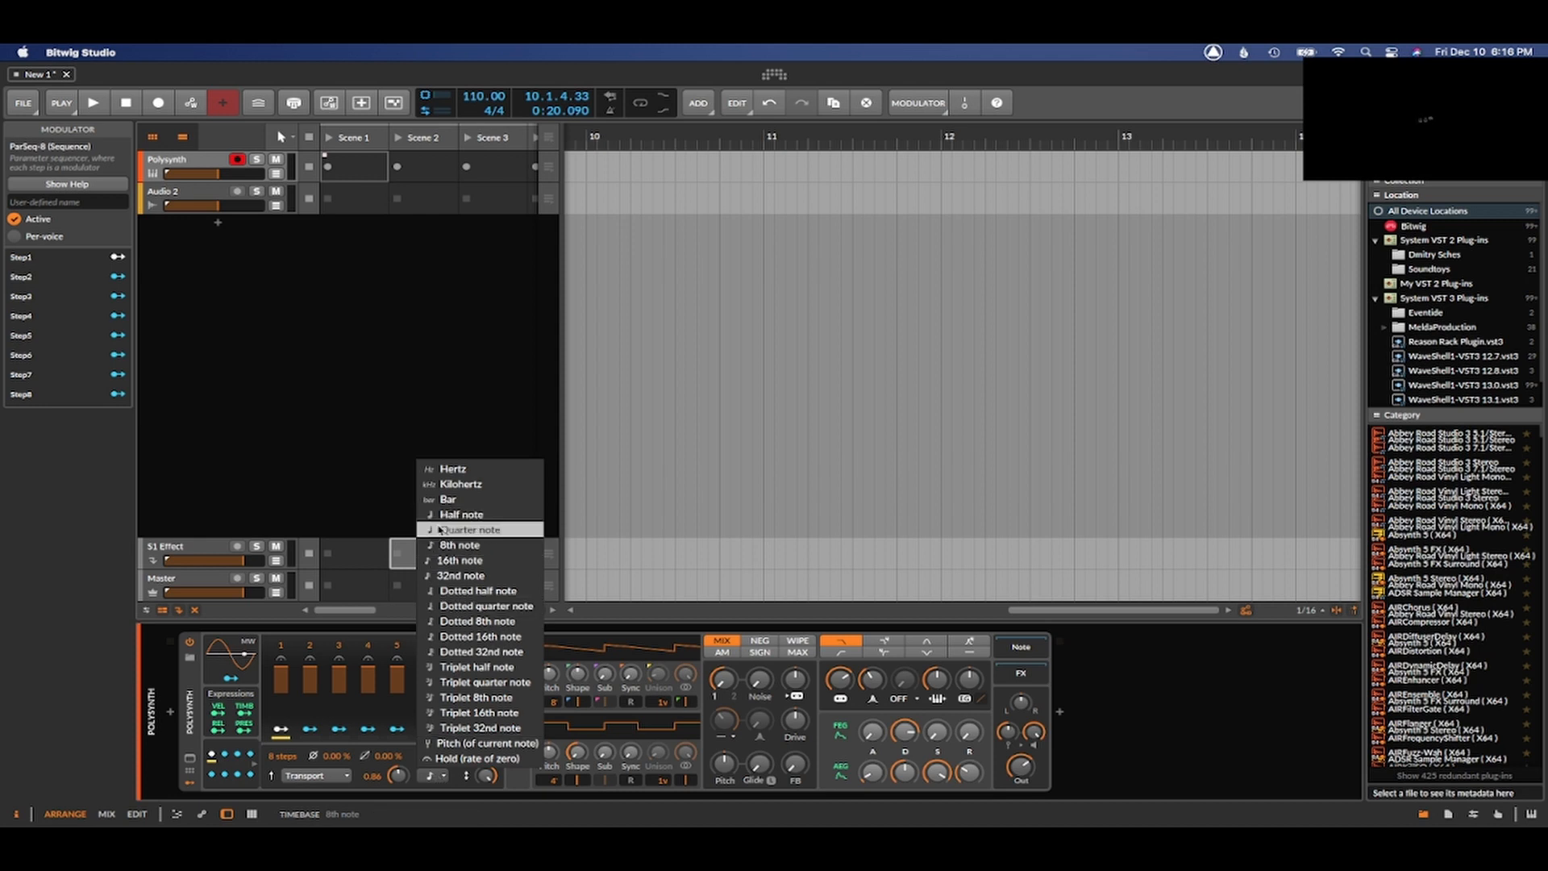
left_click(454, 563)
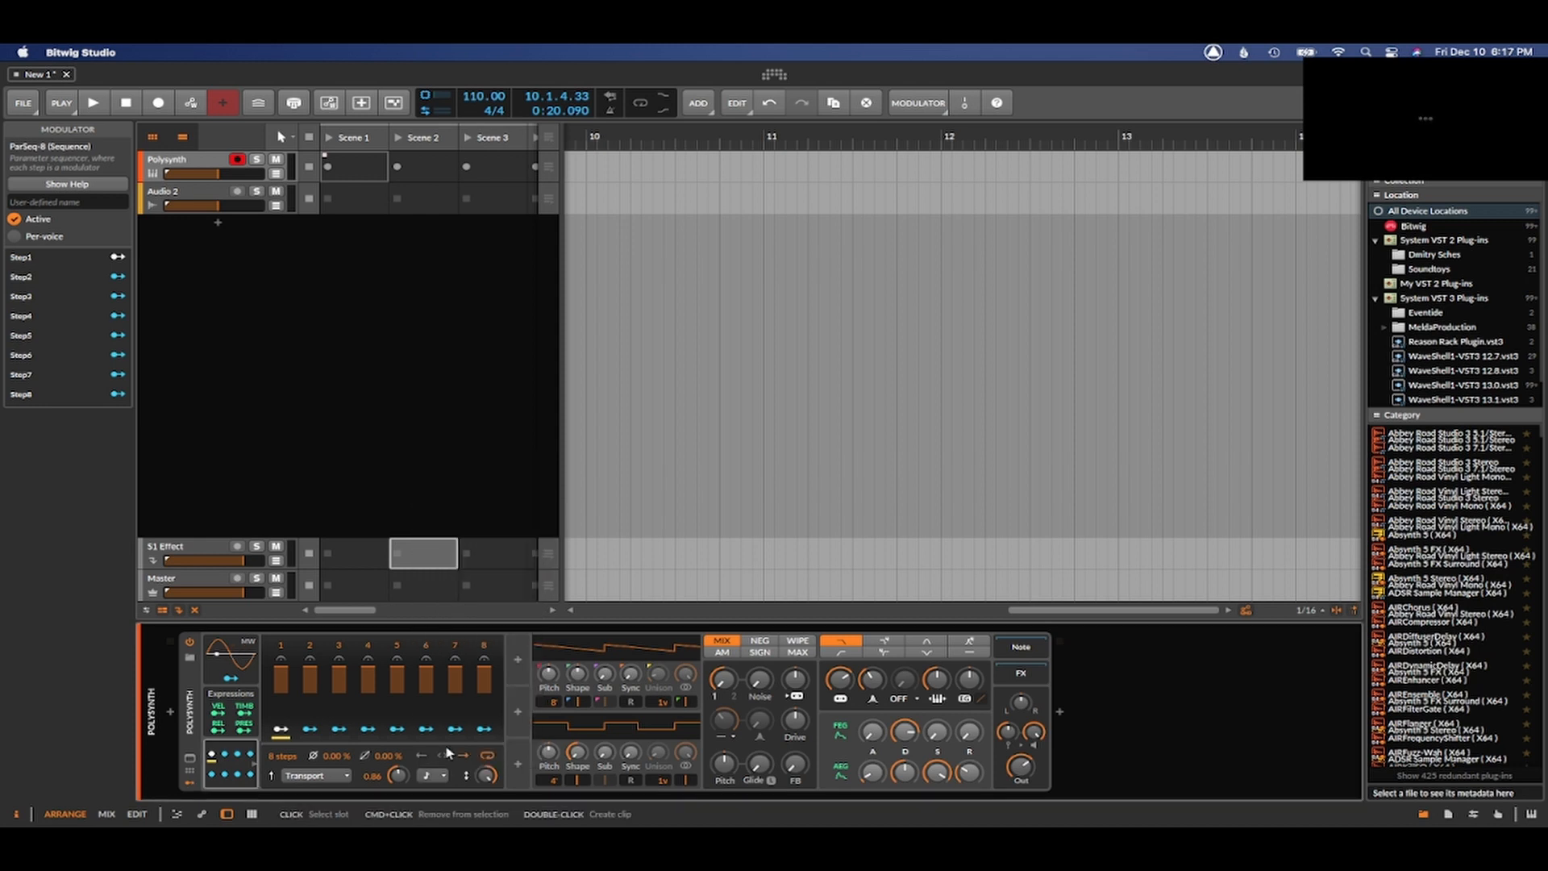
left_click(429, 775)
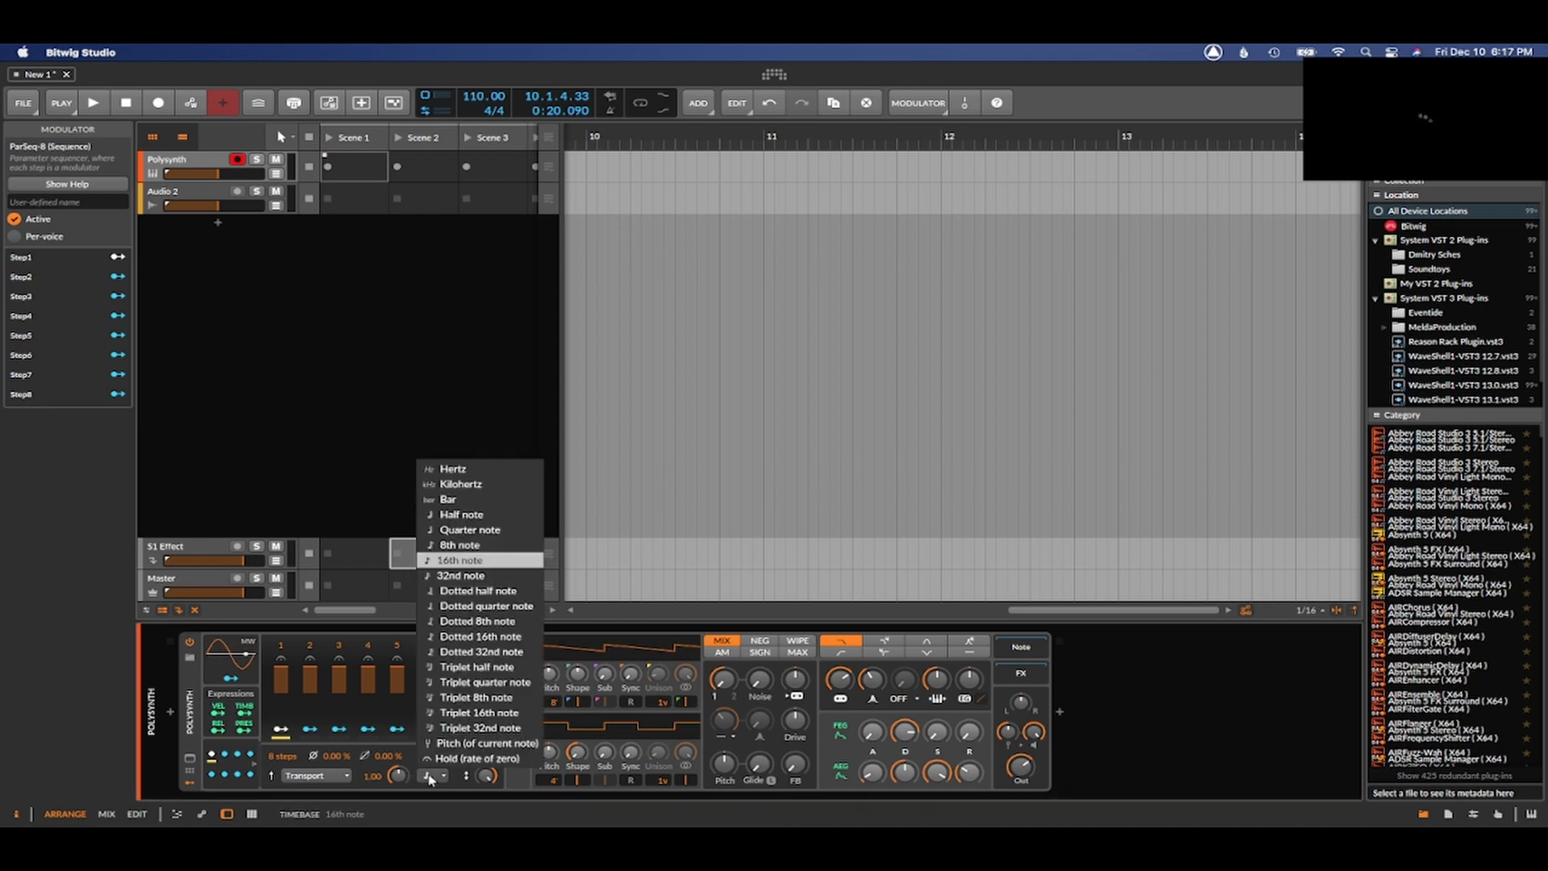
left_click(486, 550)
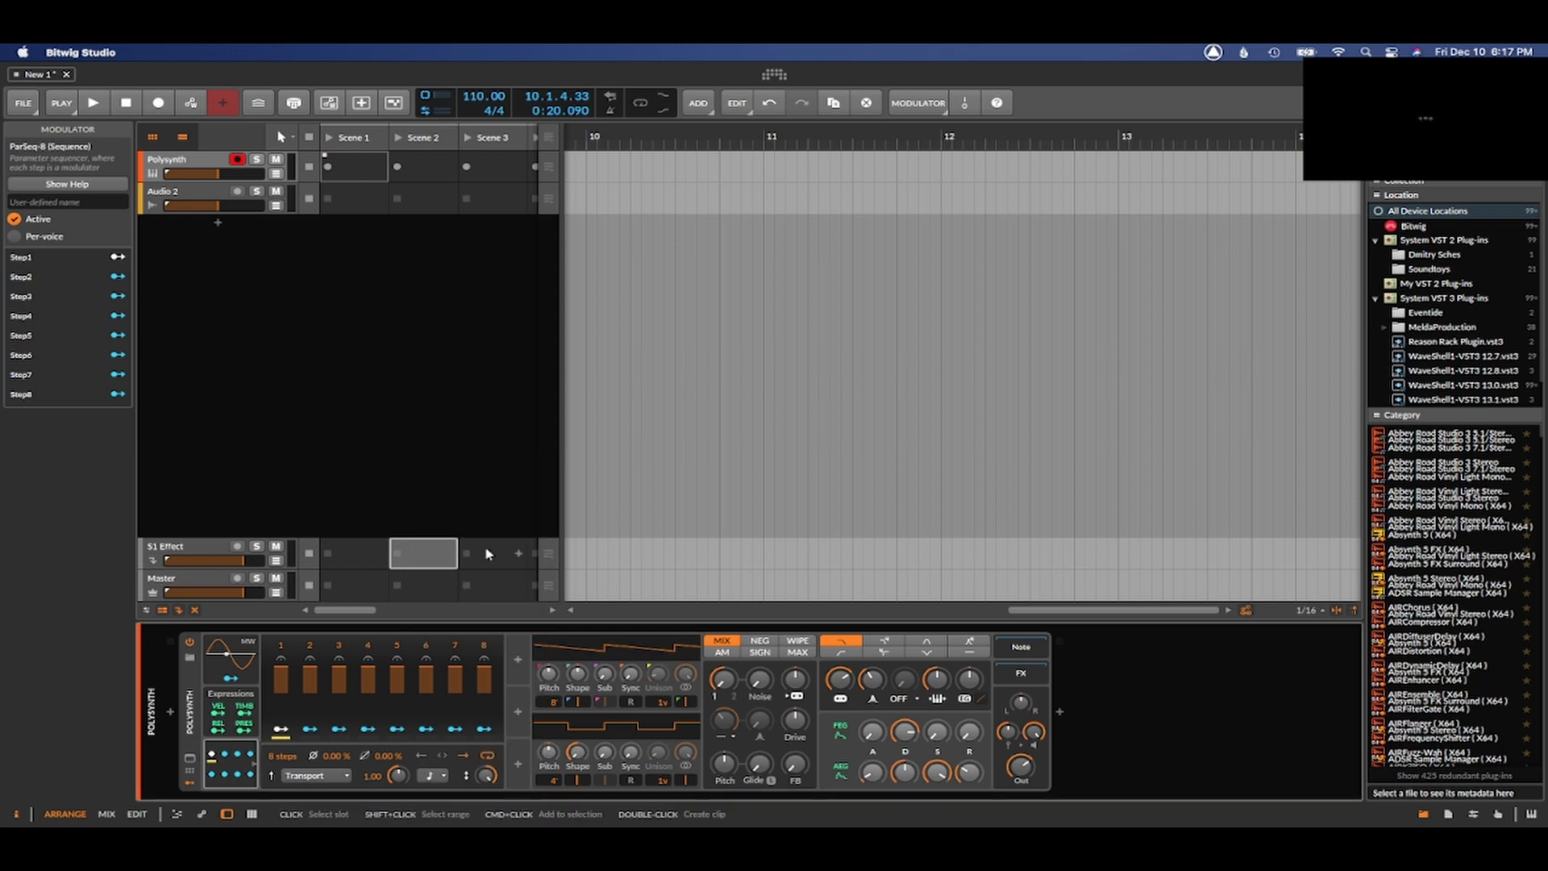
- Try lowering the ParSeq-8 global amount to about 30% and the Step 1 depth, resetting both
left_click_drag(488, 775, 487, 794)
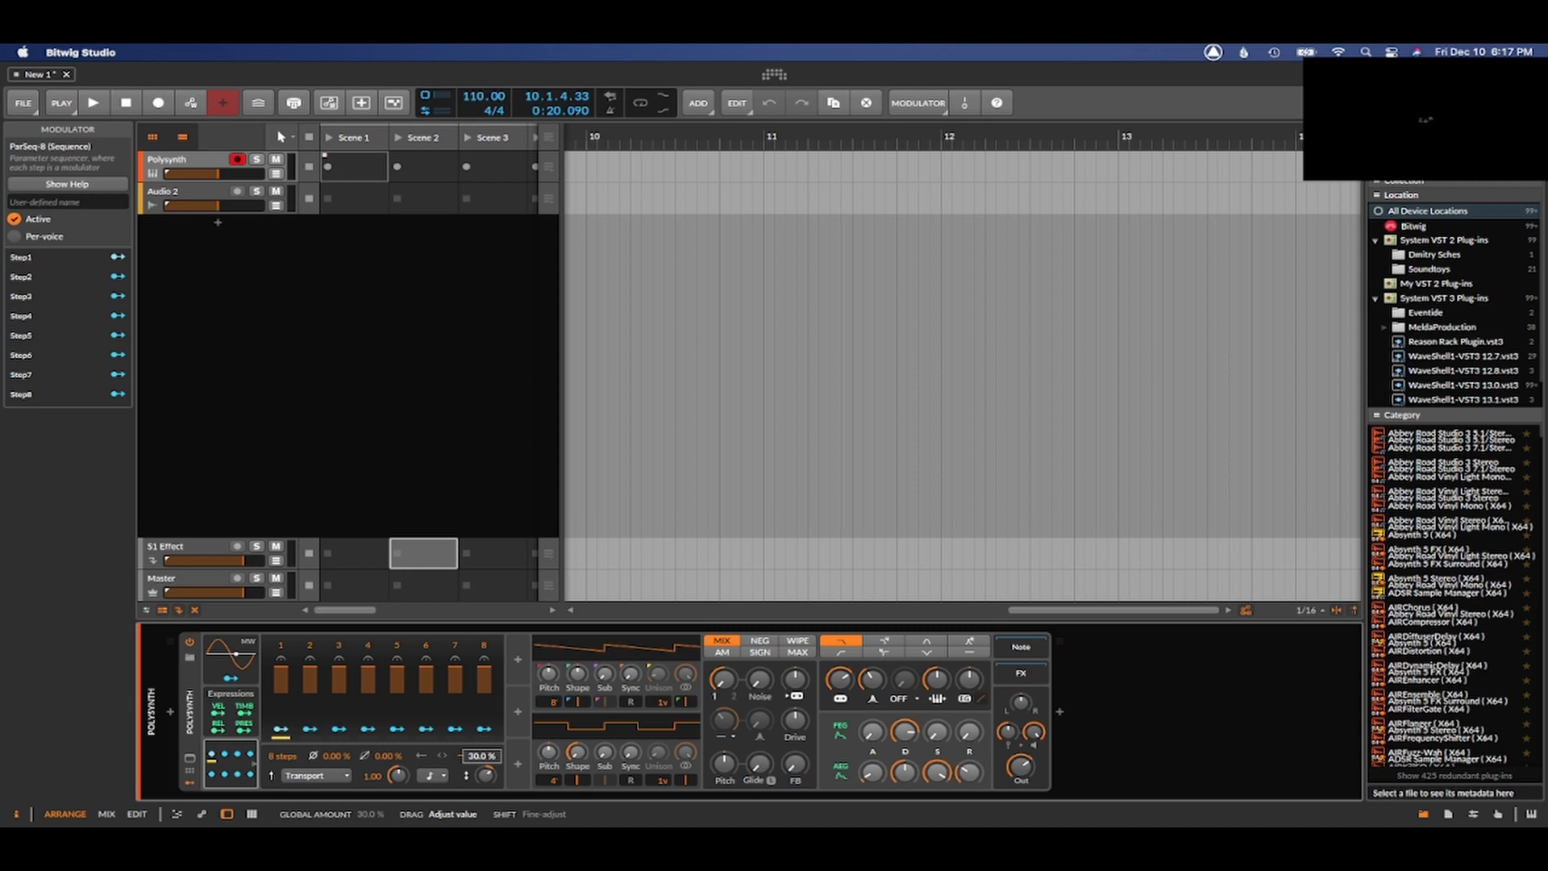
left_click_drag(488, 794, 488, 775)
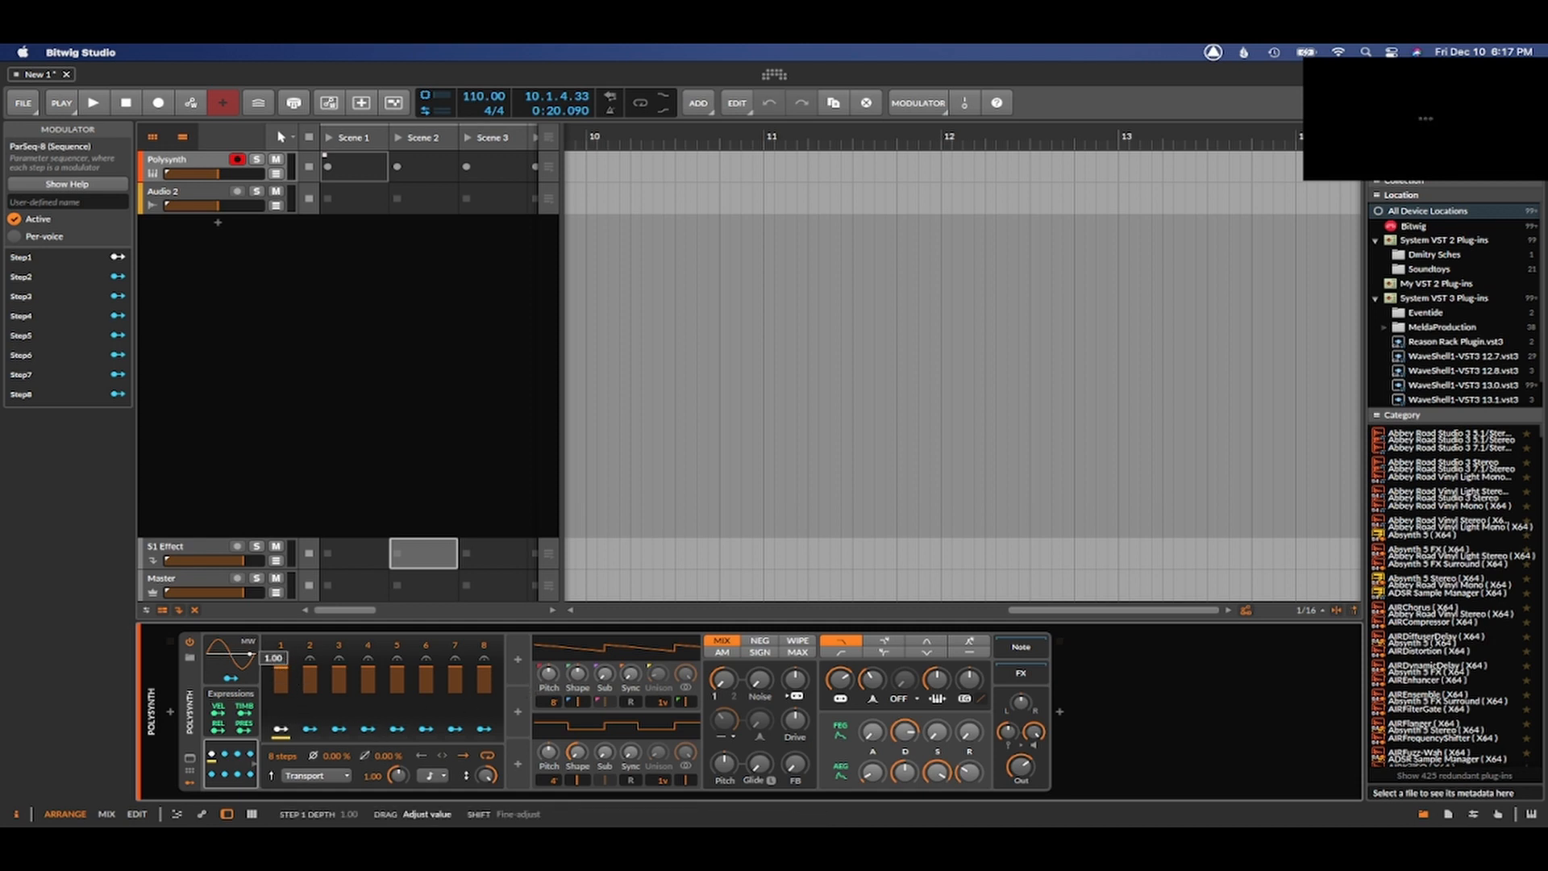
mouse_move(280, 677)
left_mouse_down()
mouse_move(281, 703)
mouse_move(281, 675)
left_mouse_up()
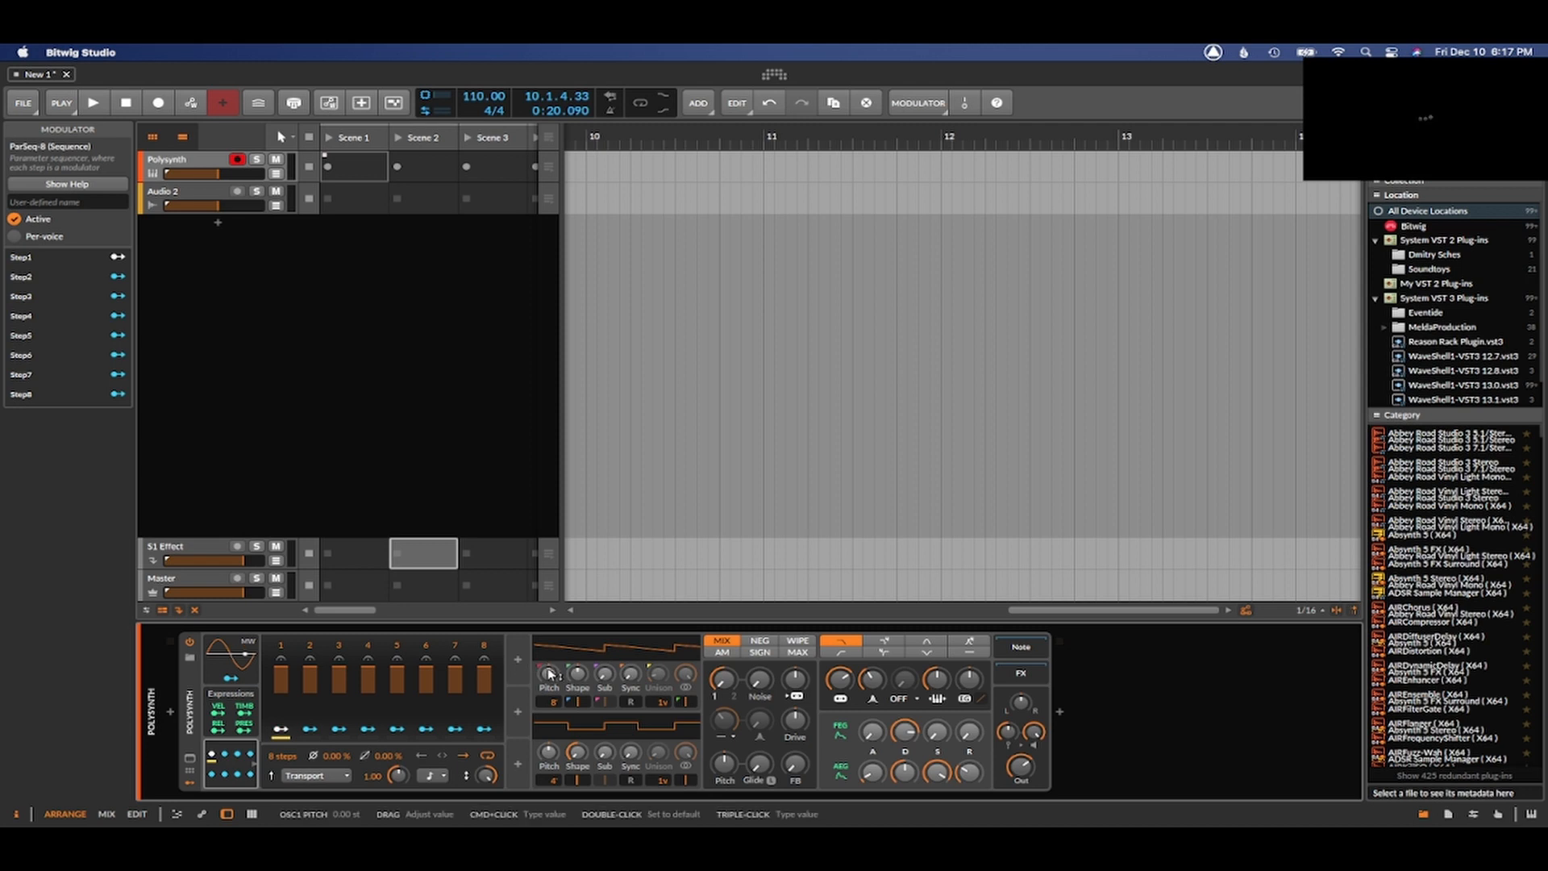
mouse_move(287, 680)
left_mouse_down()
mouse_move(286, 706)
mouse_move(286, 692)
left_mouse_up()
double_click(282, 668)
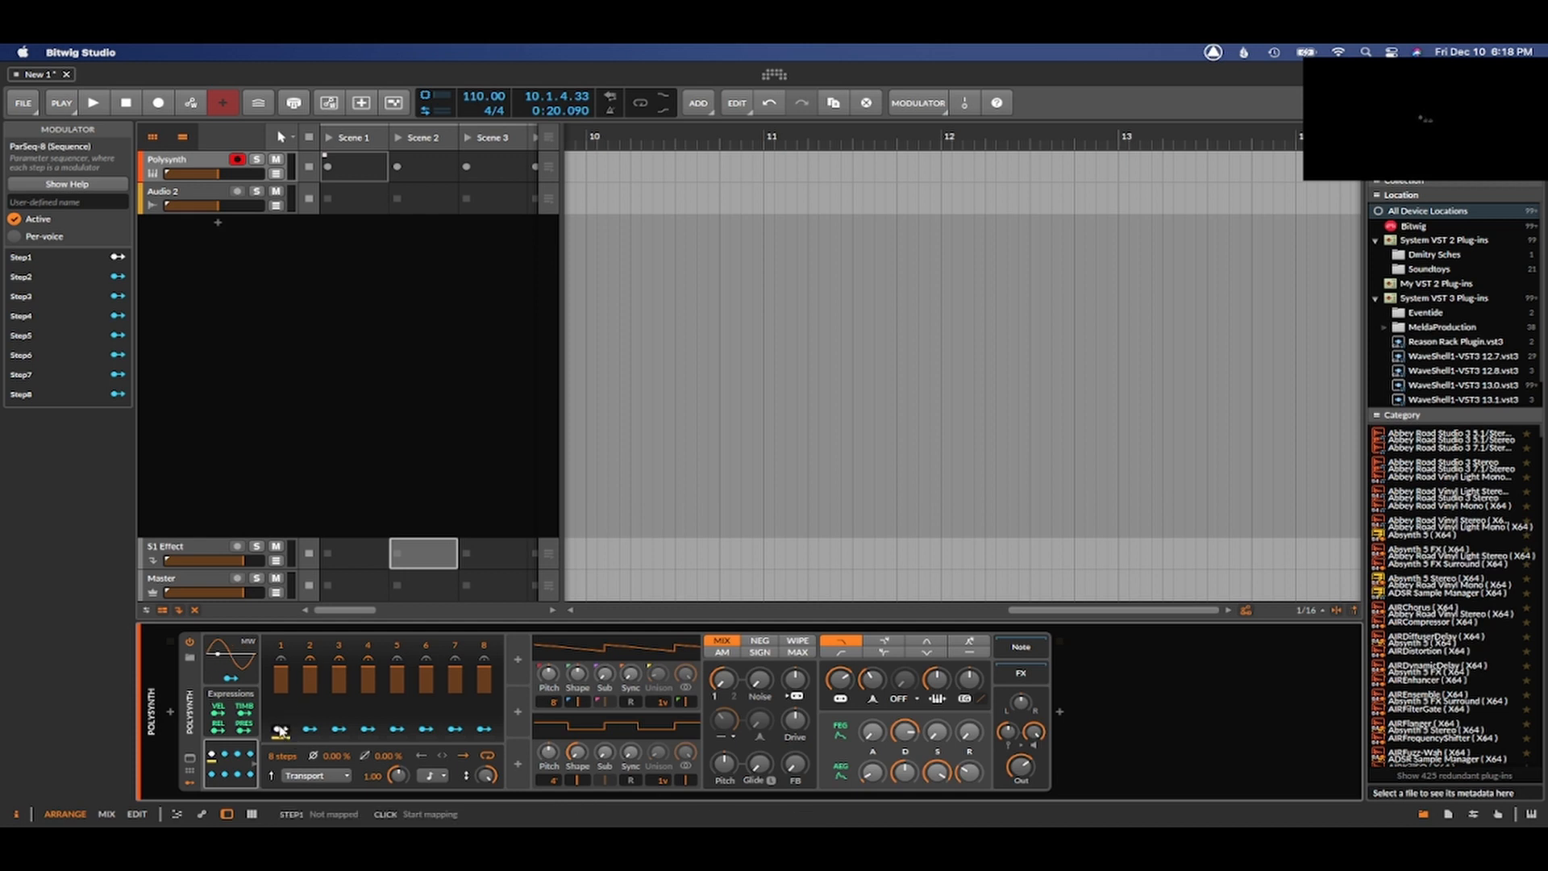
- Modulate oscillator 1's pitch by about +3.32 from Step 1 and about -4.37 from Step 6, using an 8th-note timebase
left_click_drag(281, 730, 548, 654)
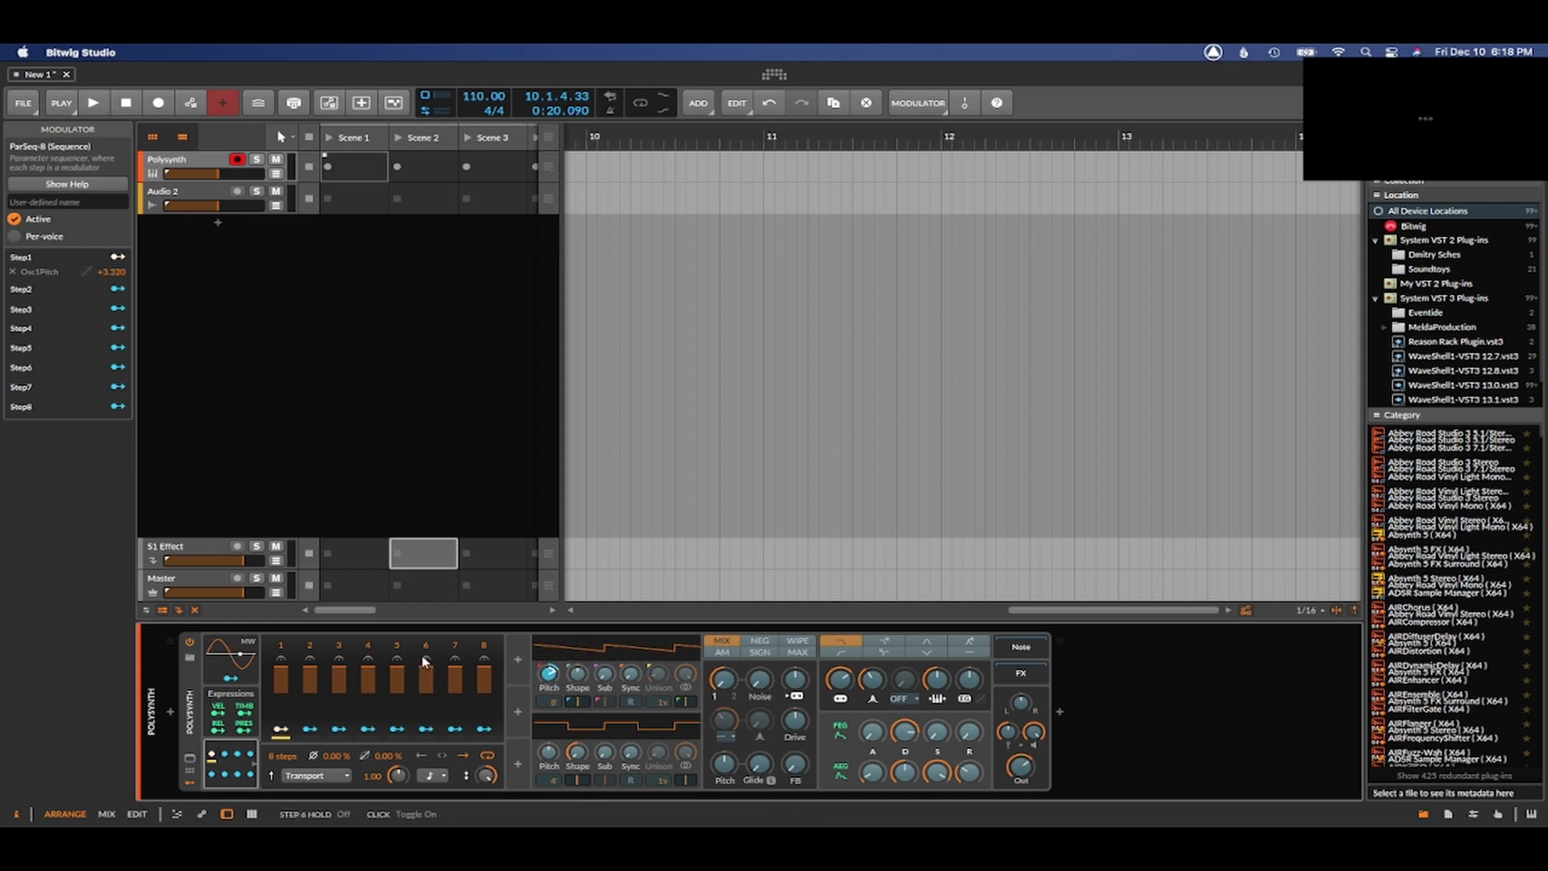
left_click(426, 729)
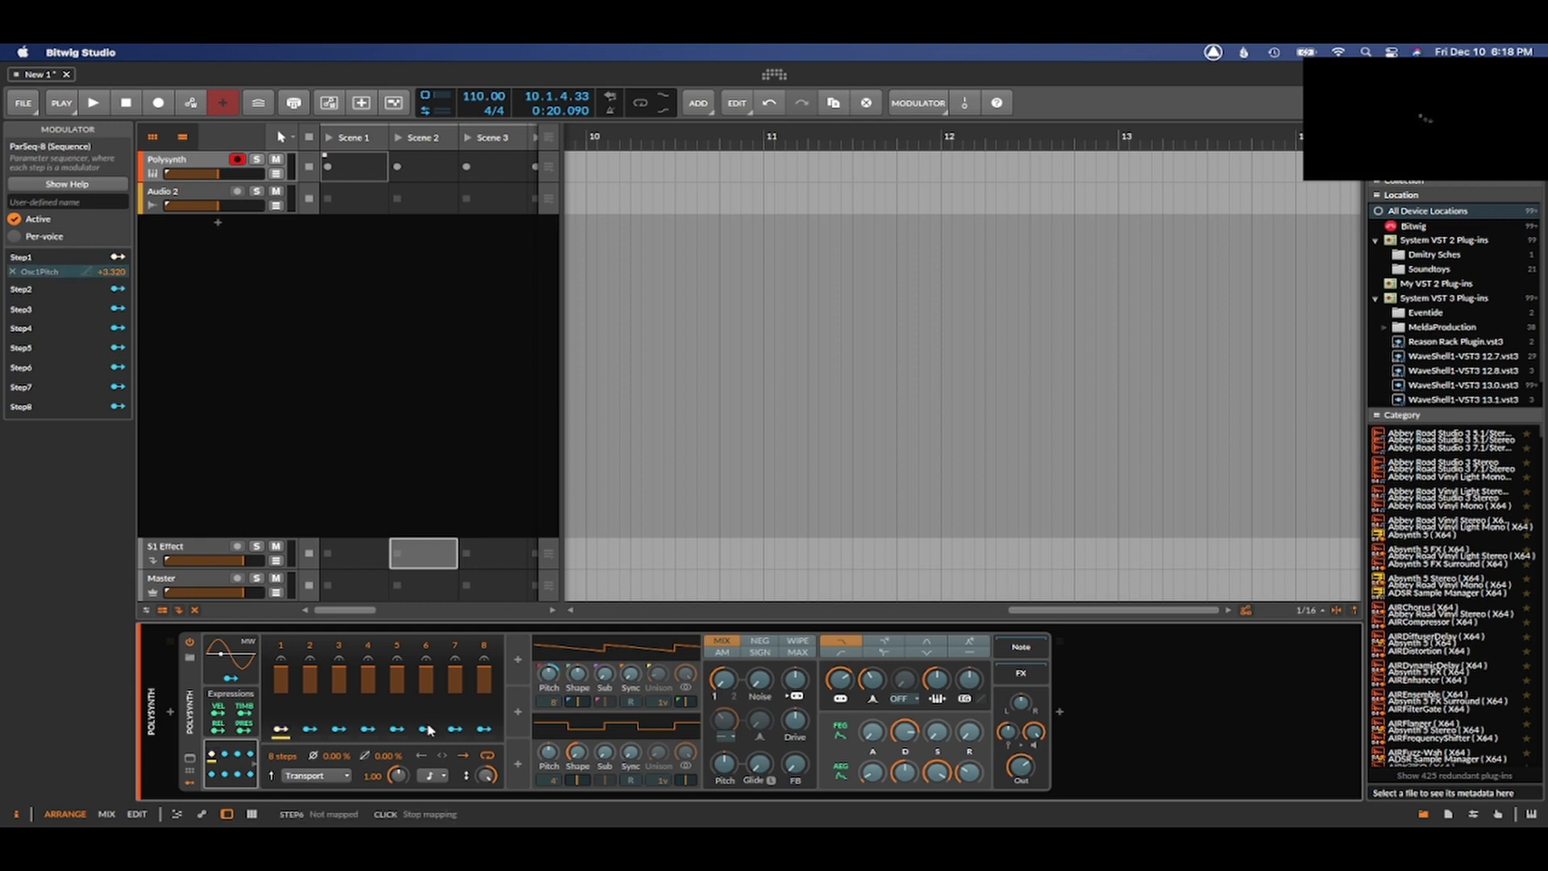
left_click_drag(549, 674, 549, 705)
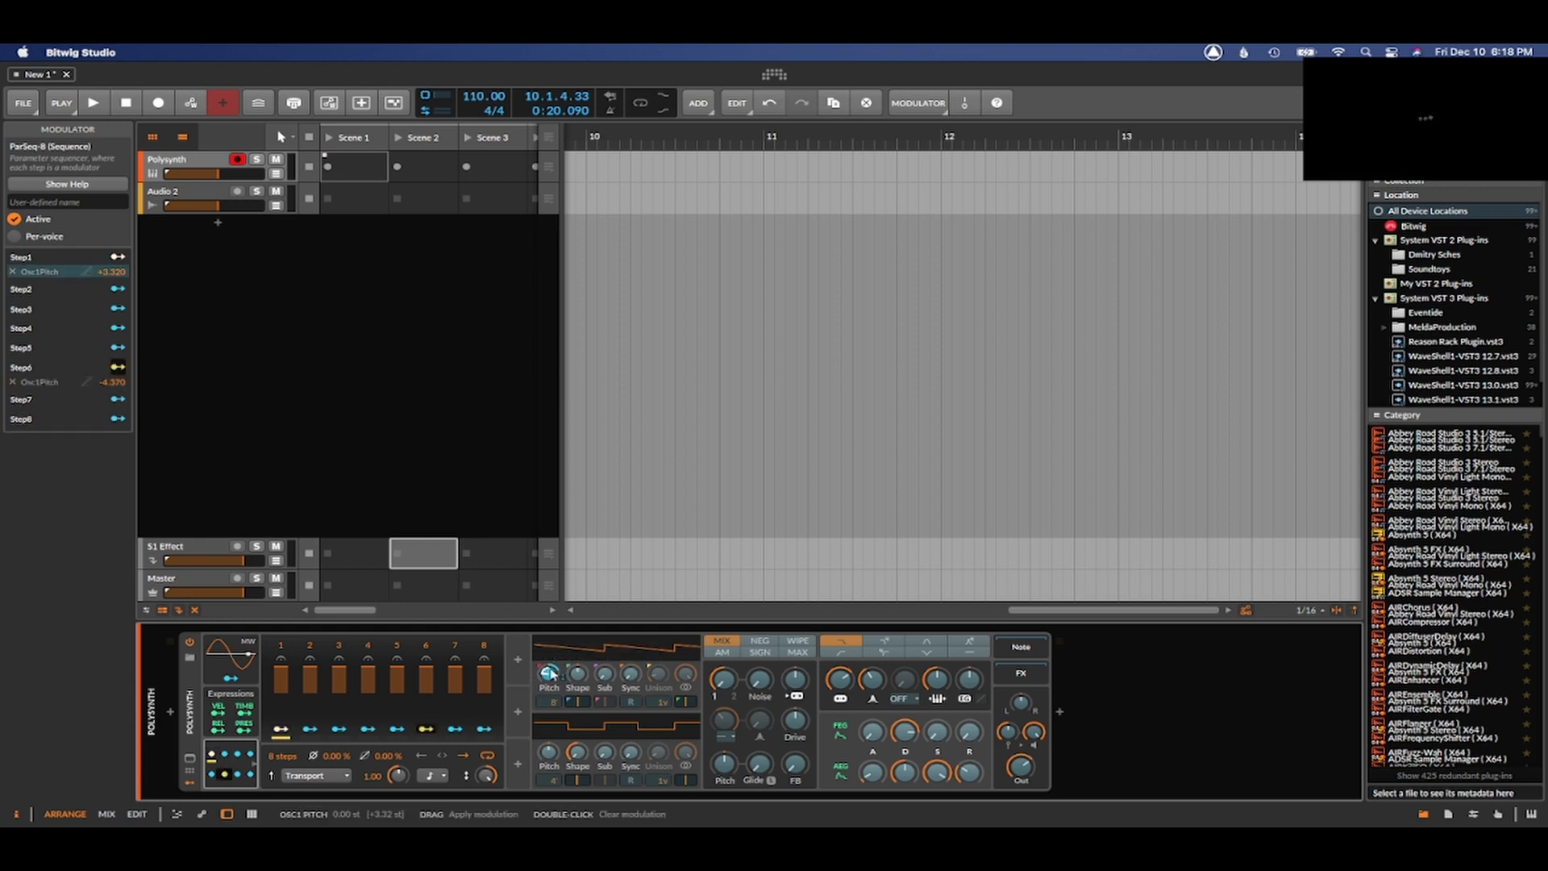
left_click(429, 775)
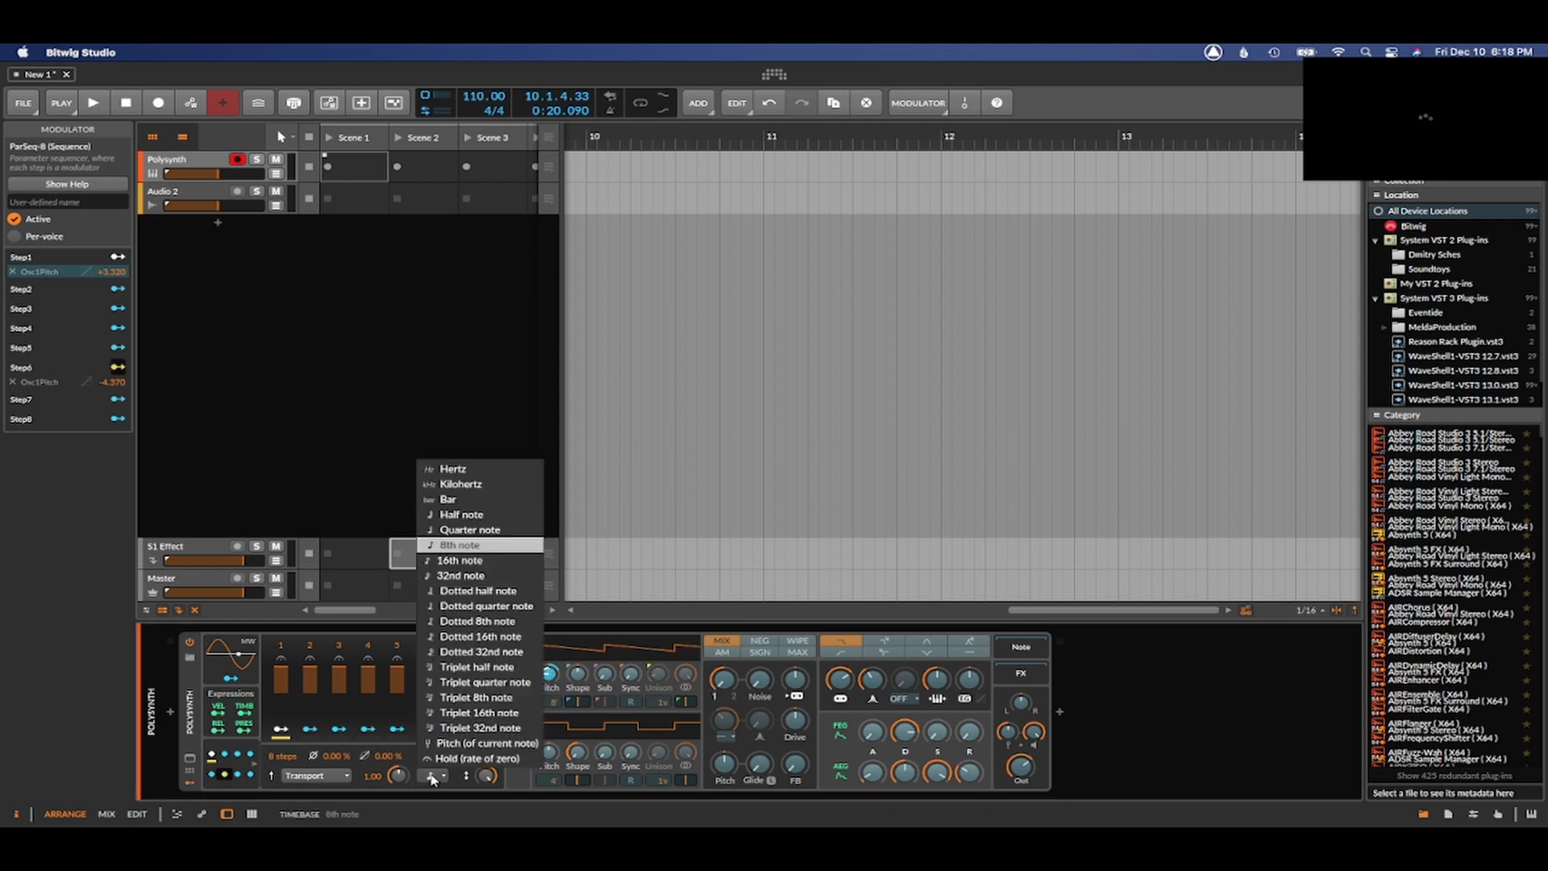
left_click(466, 546)
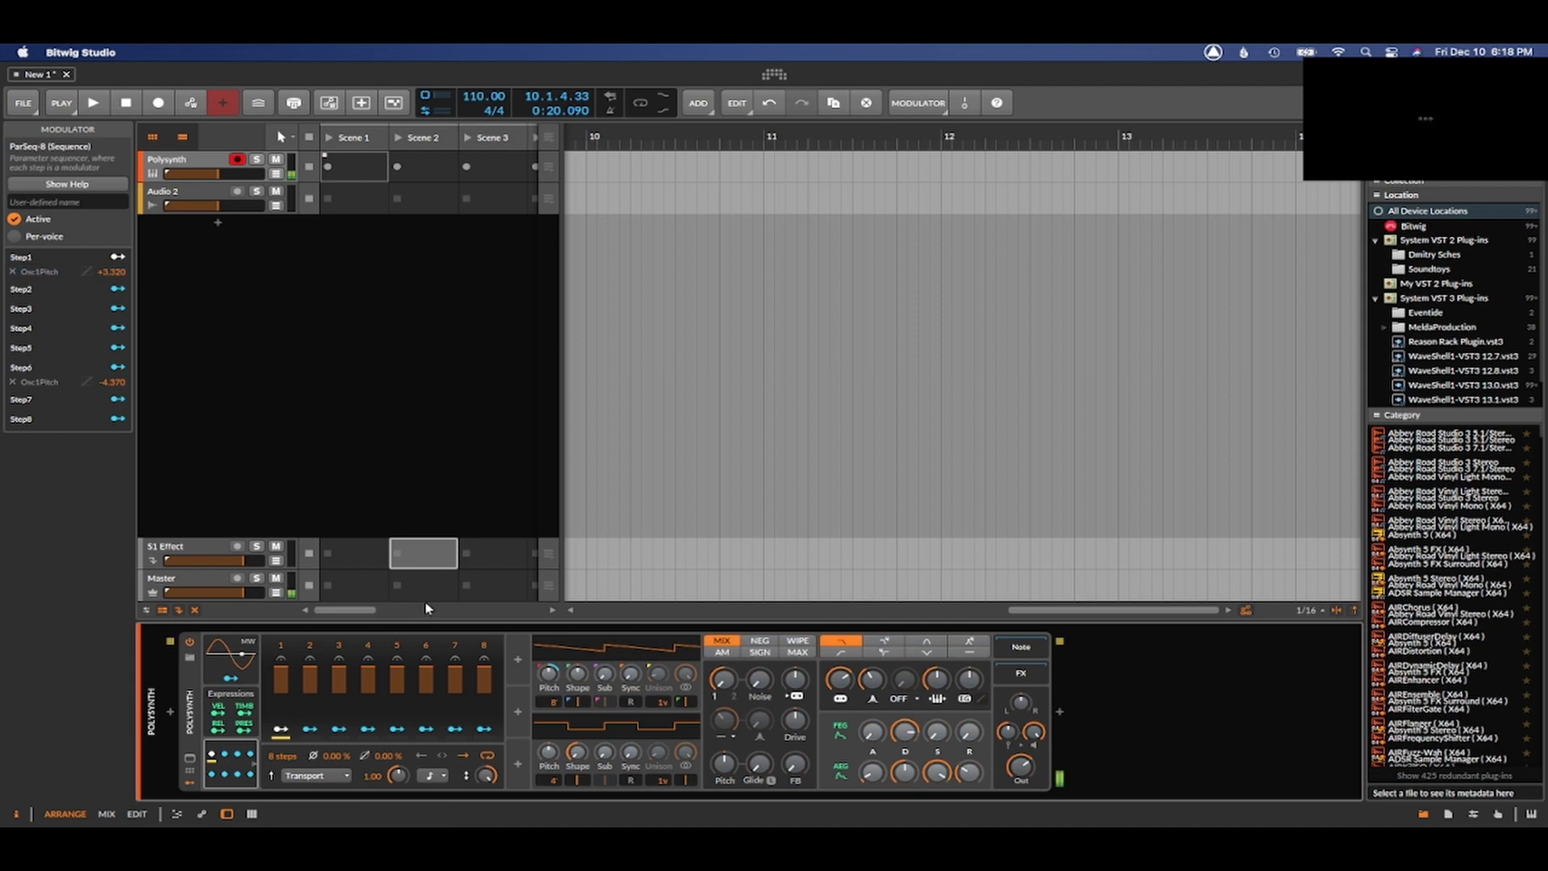
- Play and stop the transport twice to hear the stepped pitch modulation on the Polysynth
key("space")
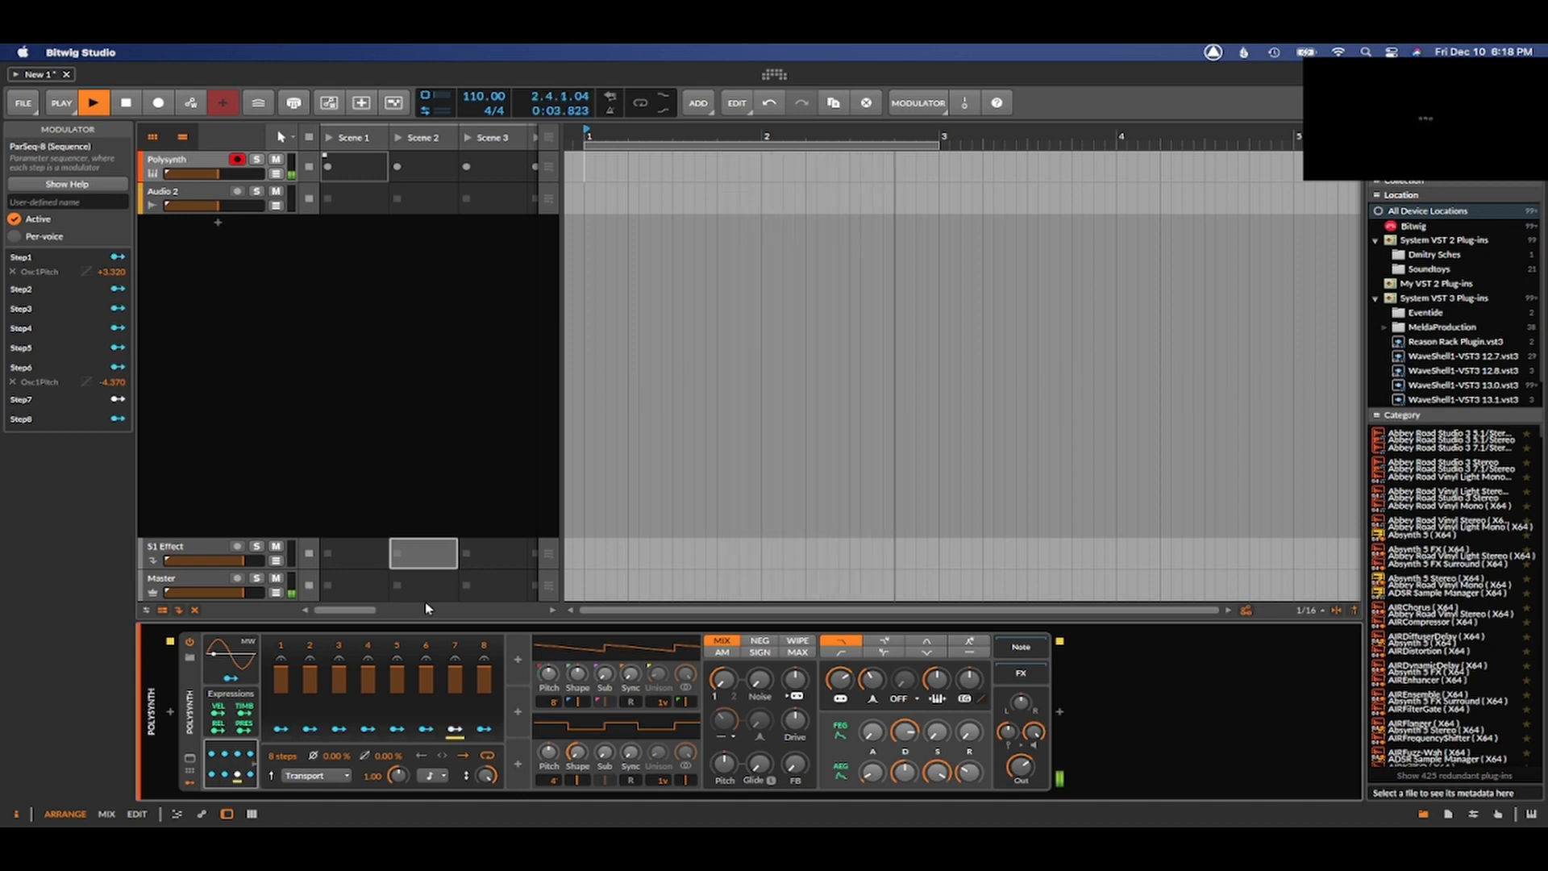
key("space")
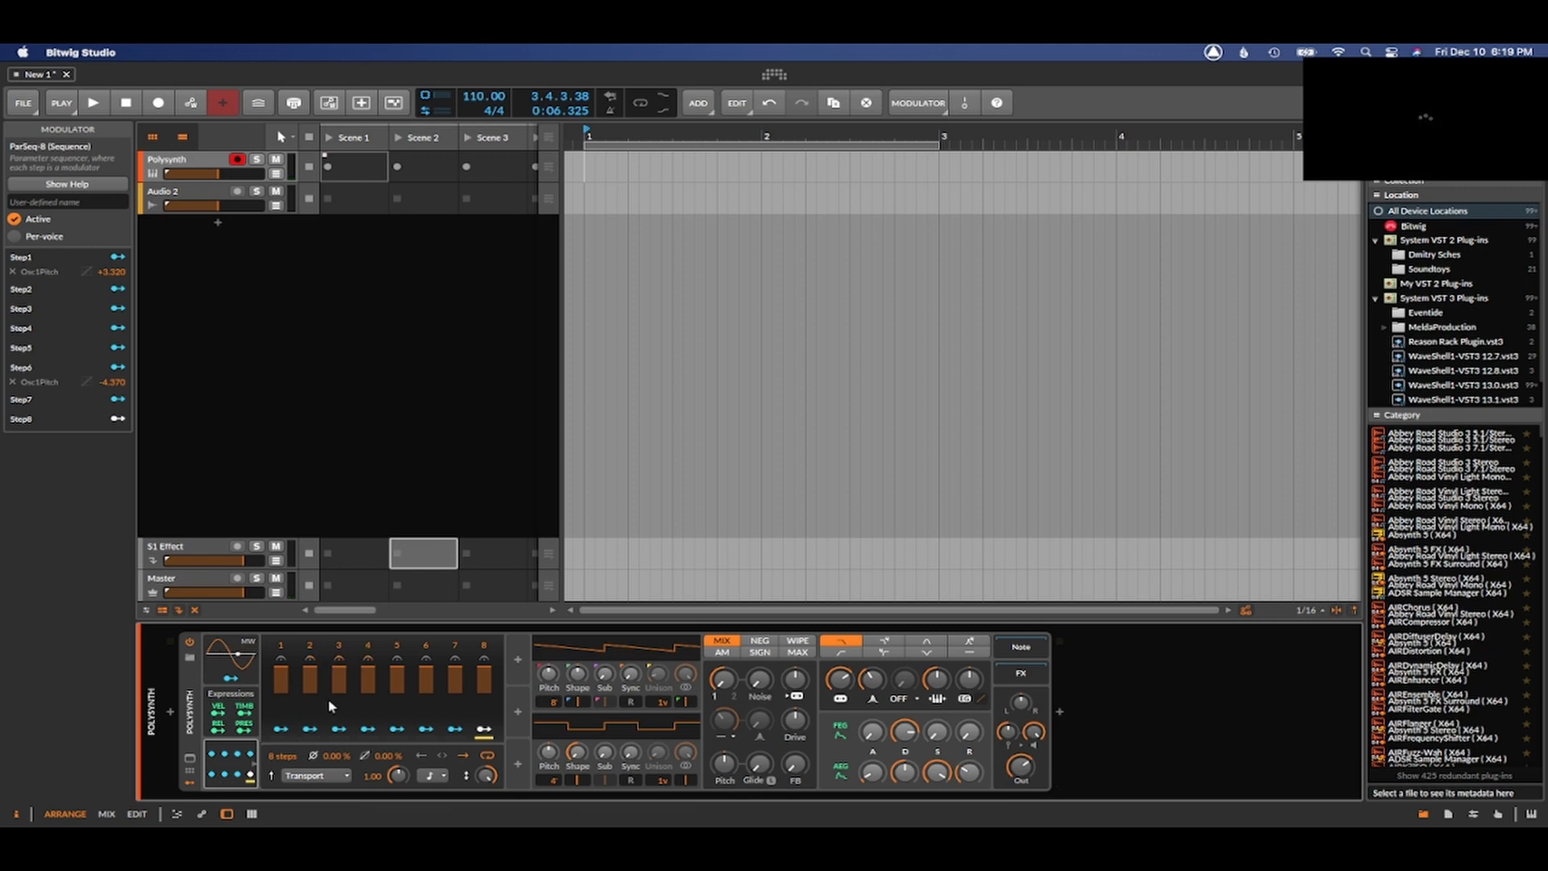
key("space")
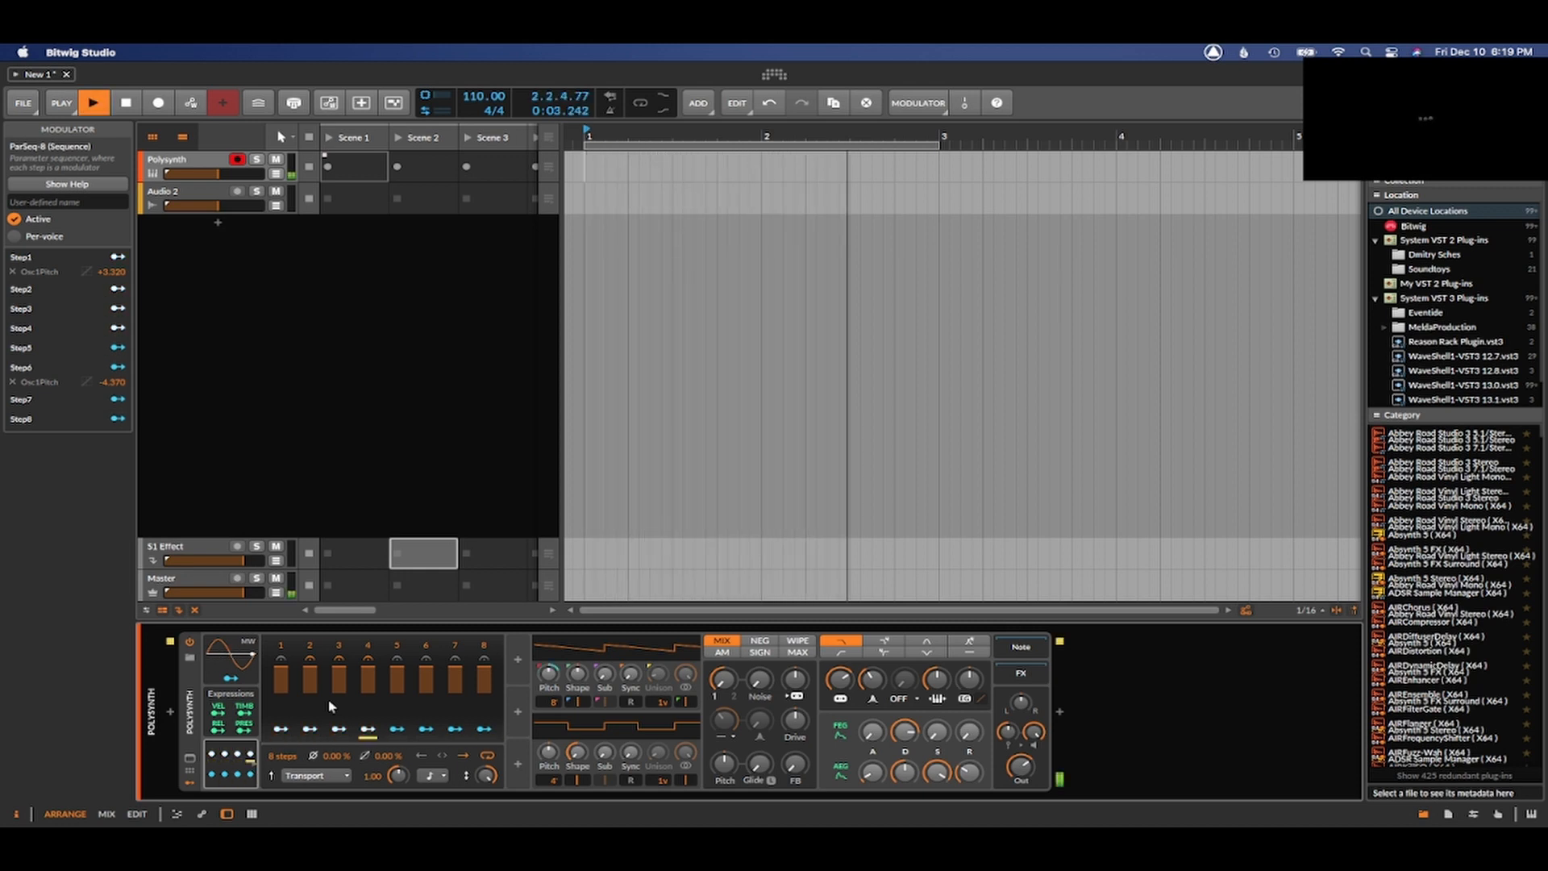
key("space")
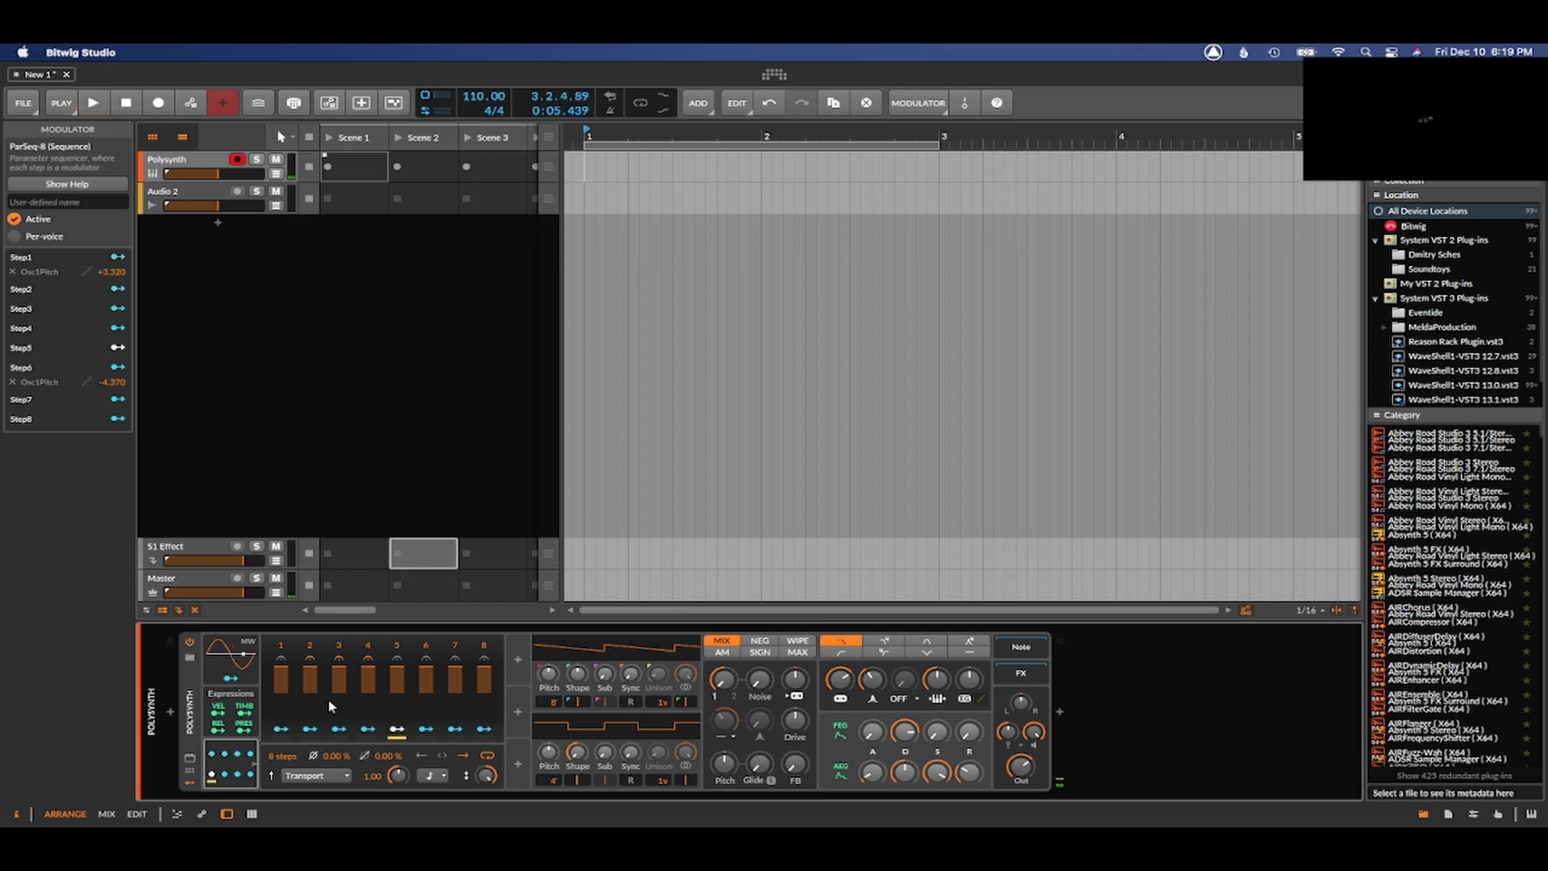
- Raise the ParSeq-8 smoothing to about 78% and play the sequence to hear the smoothed pitch modulation
left_click(369, 756)
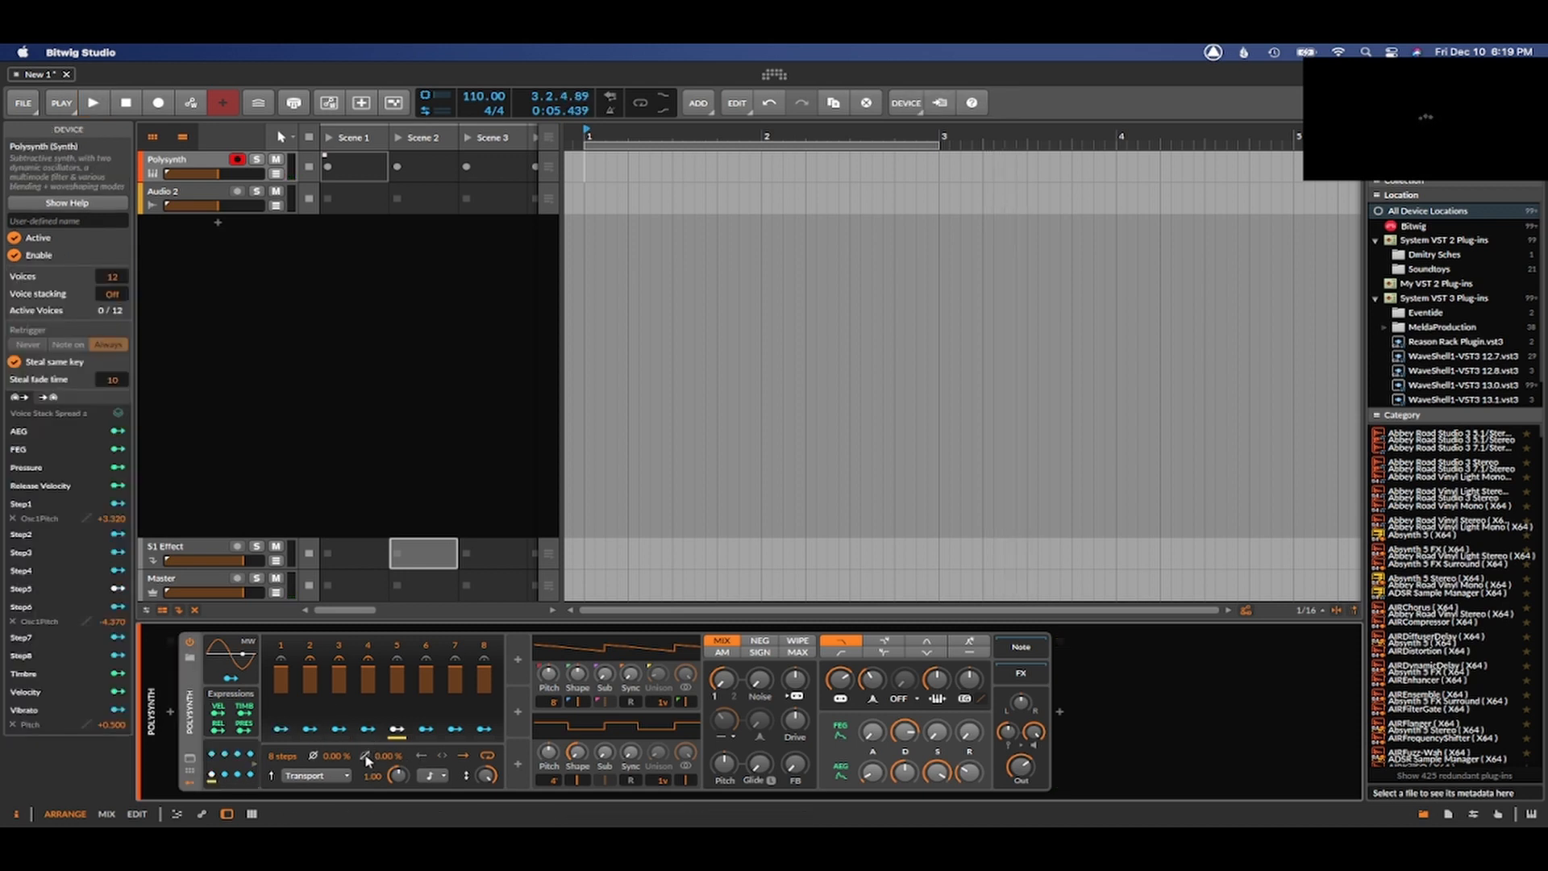
left_click(367, 758)
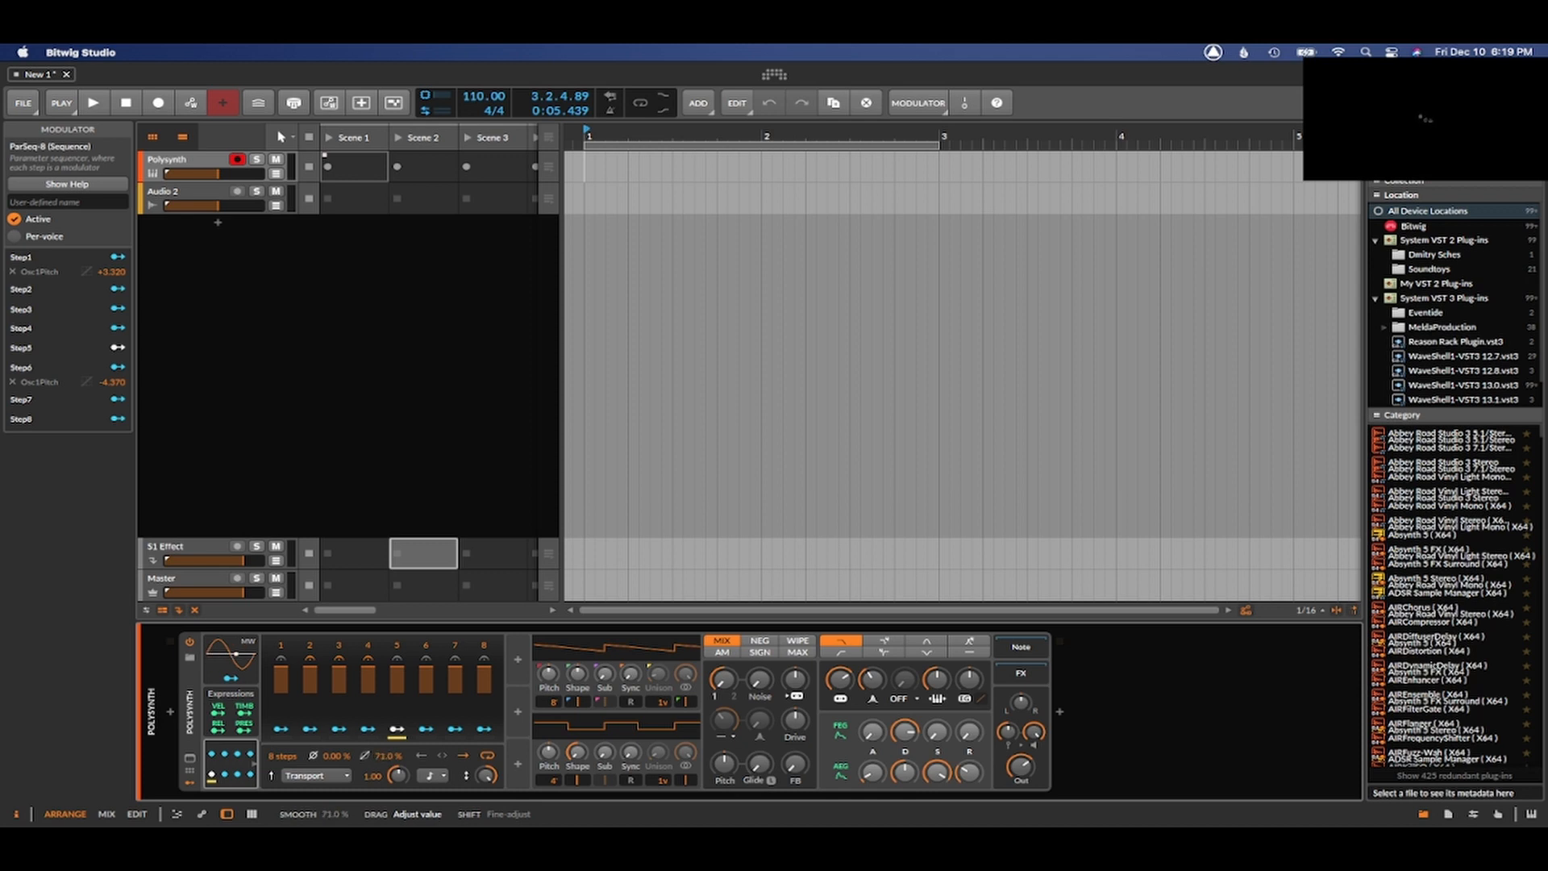
left_click_drag(383, 755, 383, 756)
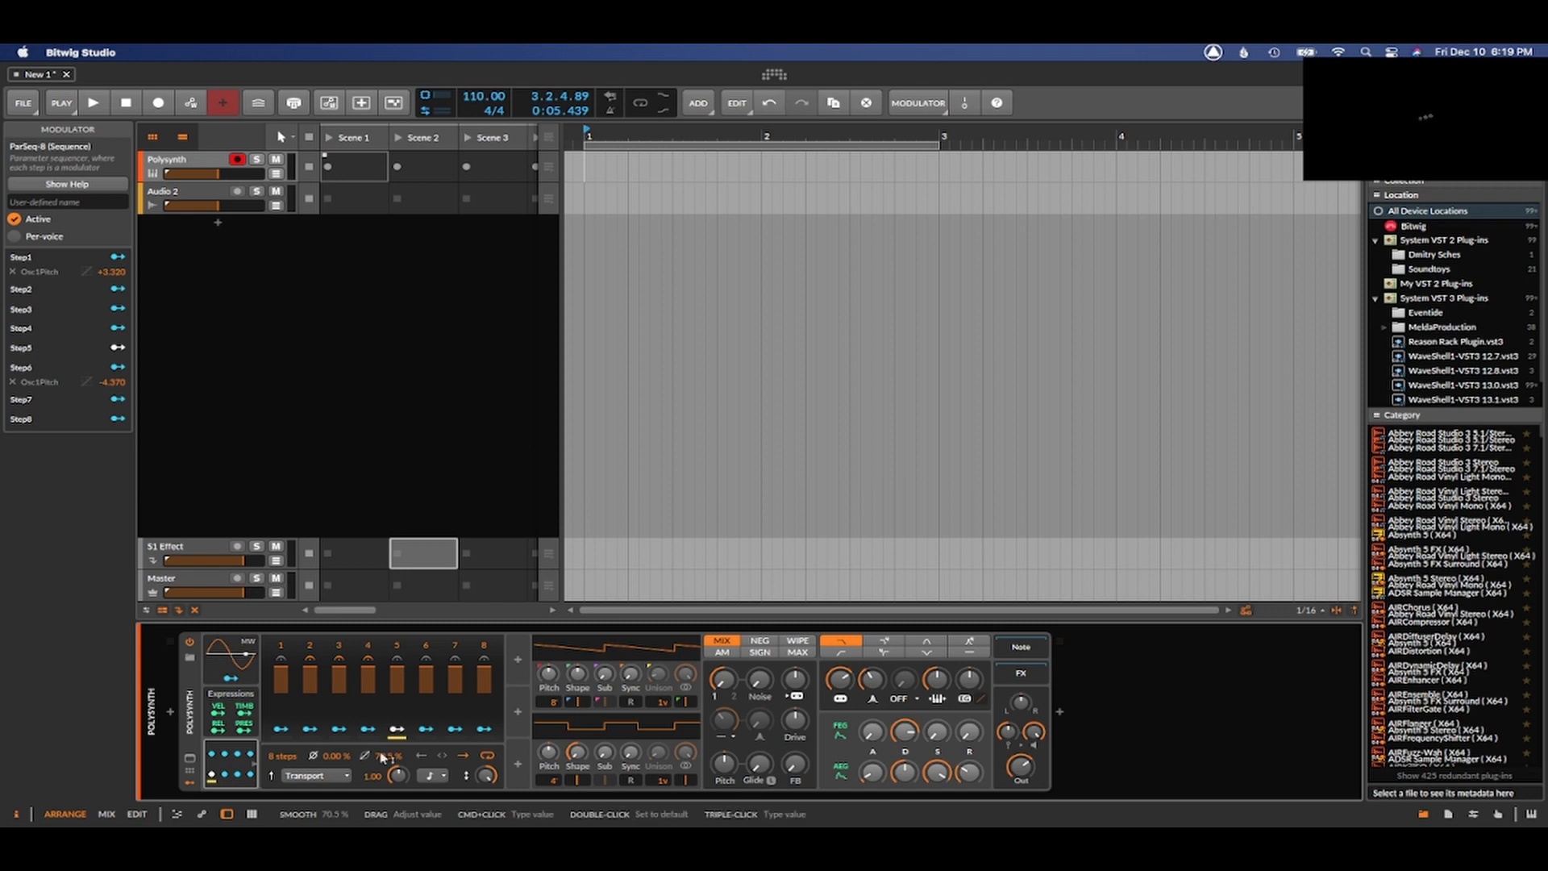
key("space")
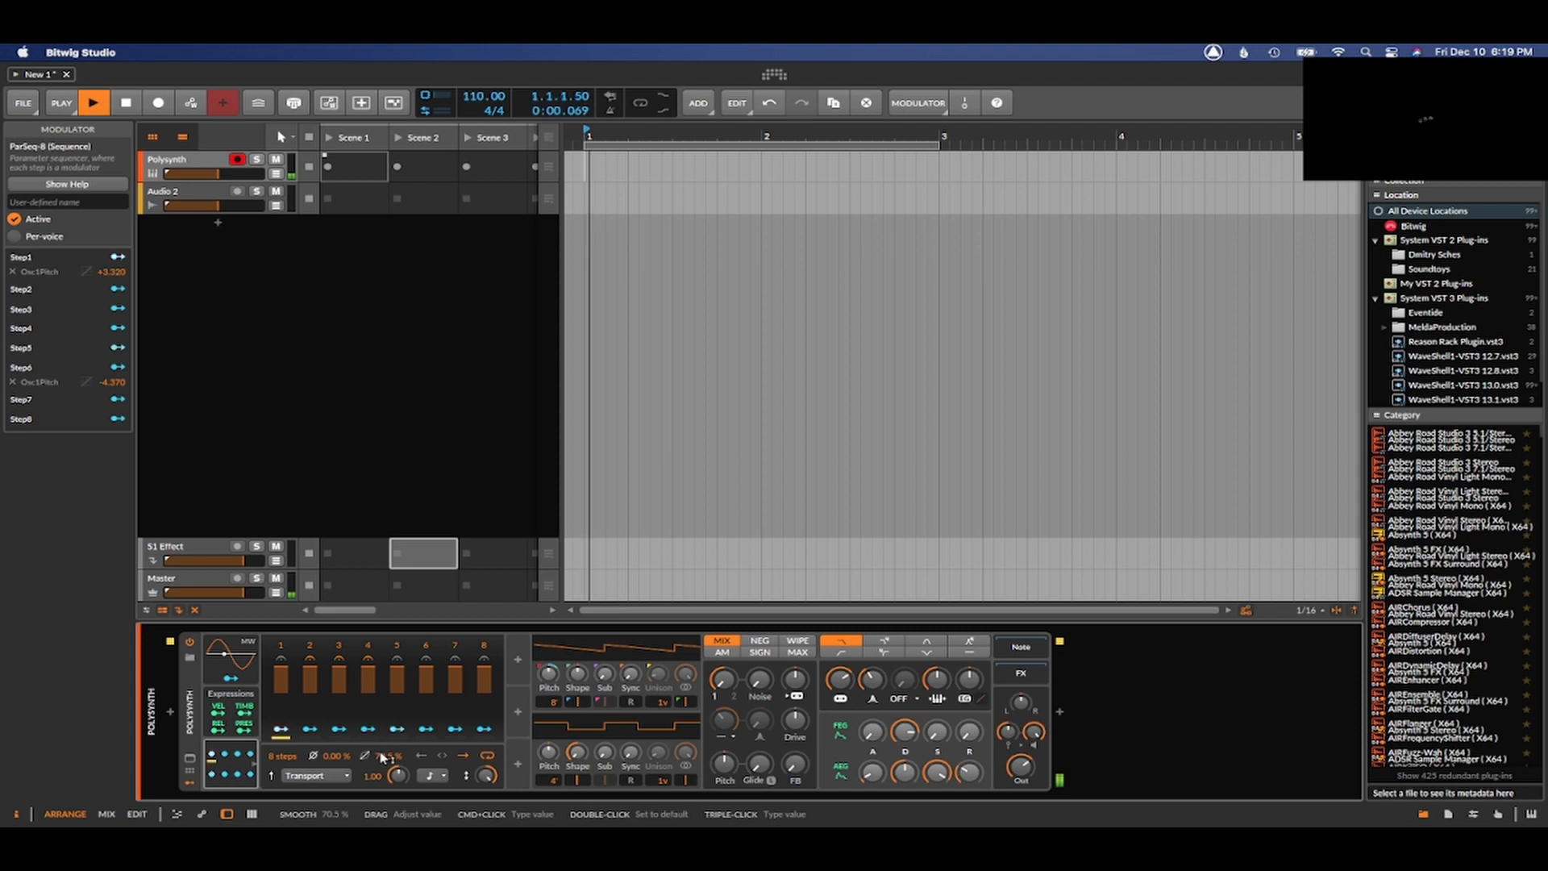
key("space")
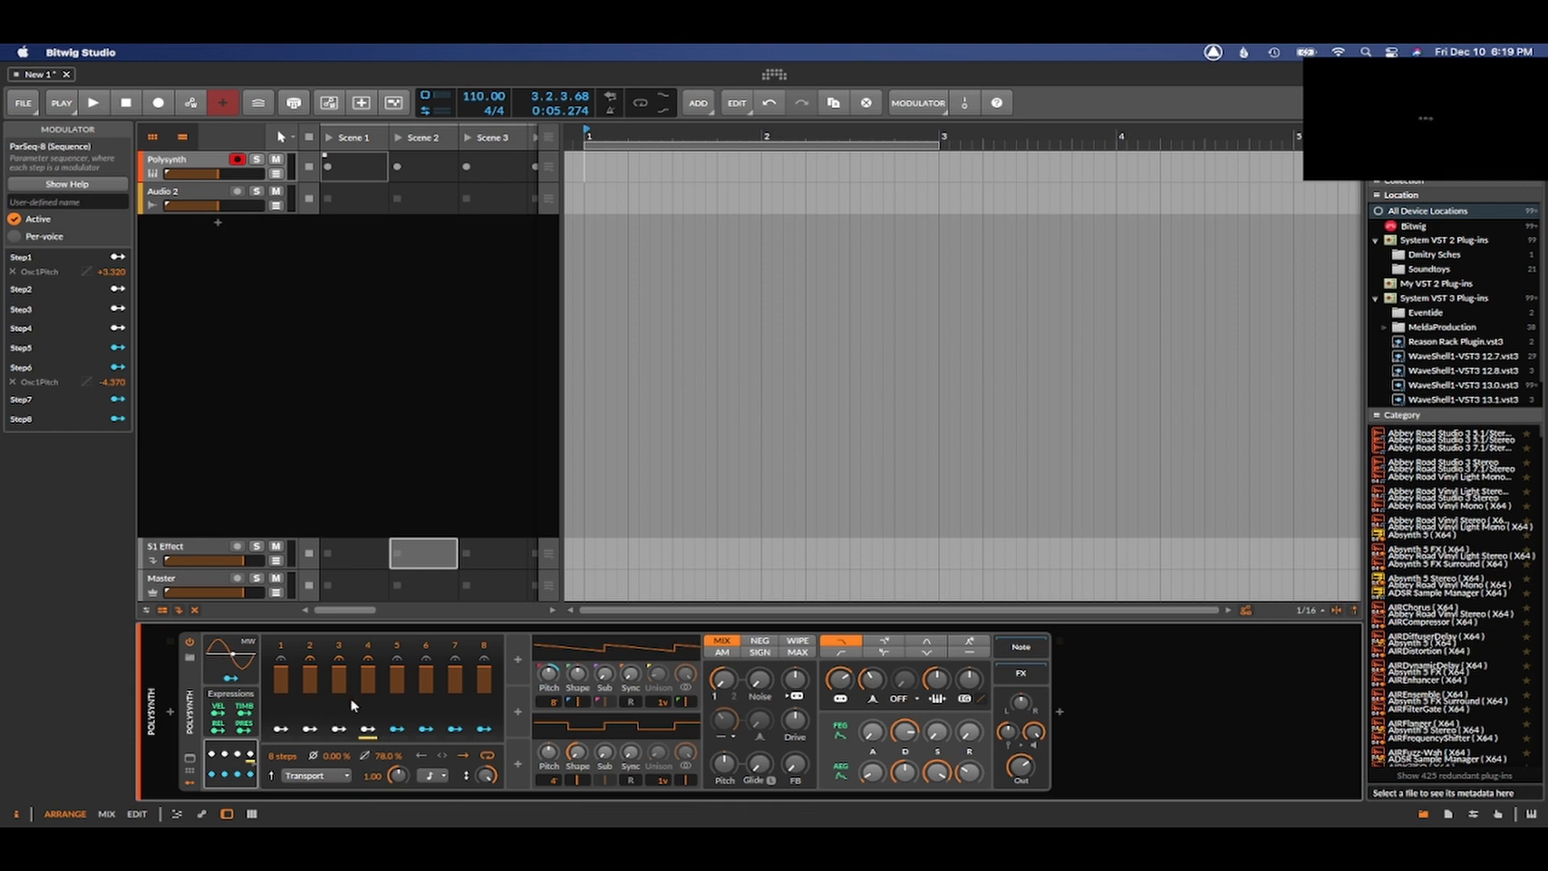
- Toggle the Polysynth's remote controls to view its oscillator 1 device page
left_click(189, 770)
left_click(190, 771)
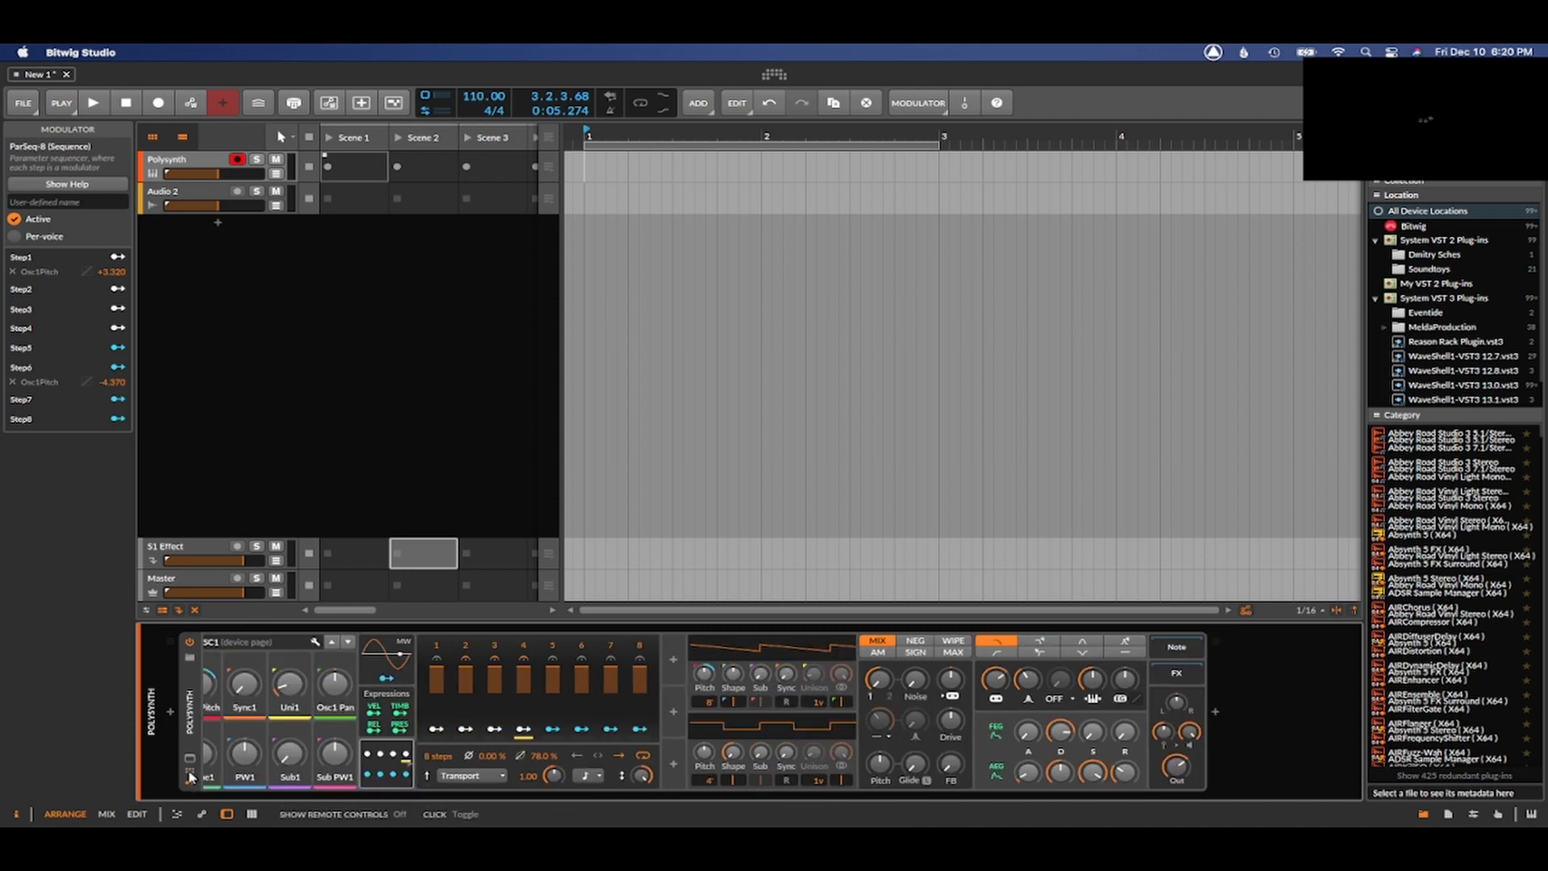
- Hide the Polysynth's remote controls and insert a Steps modulator into its empty modulator slot
left_click(191, 783)
left_click(191, 784)
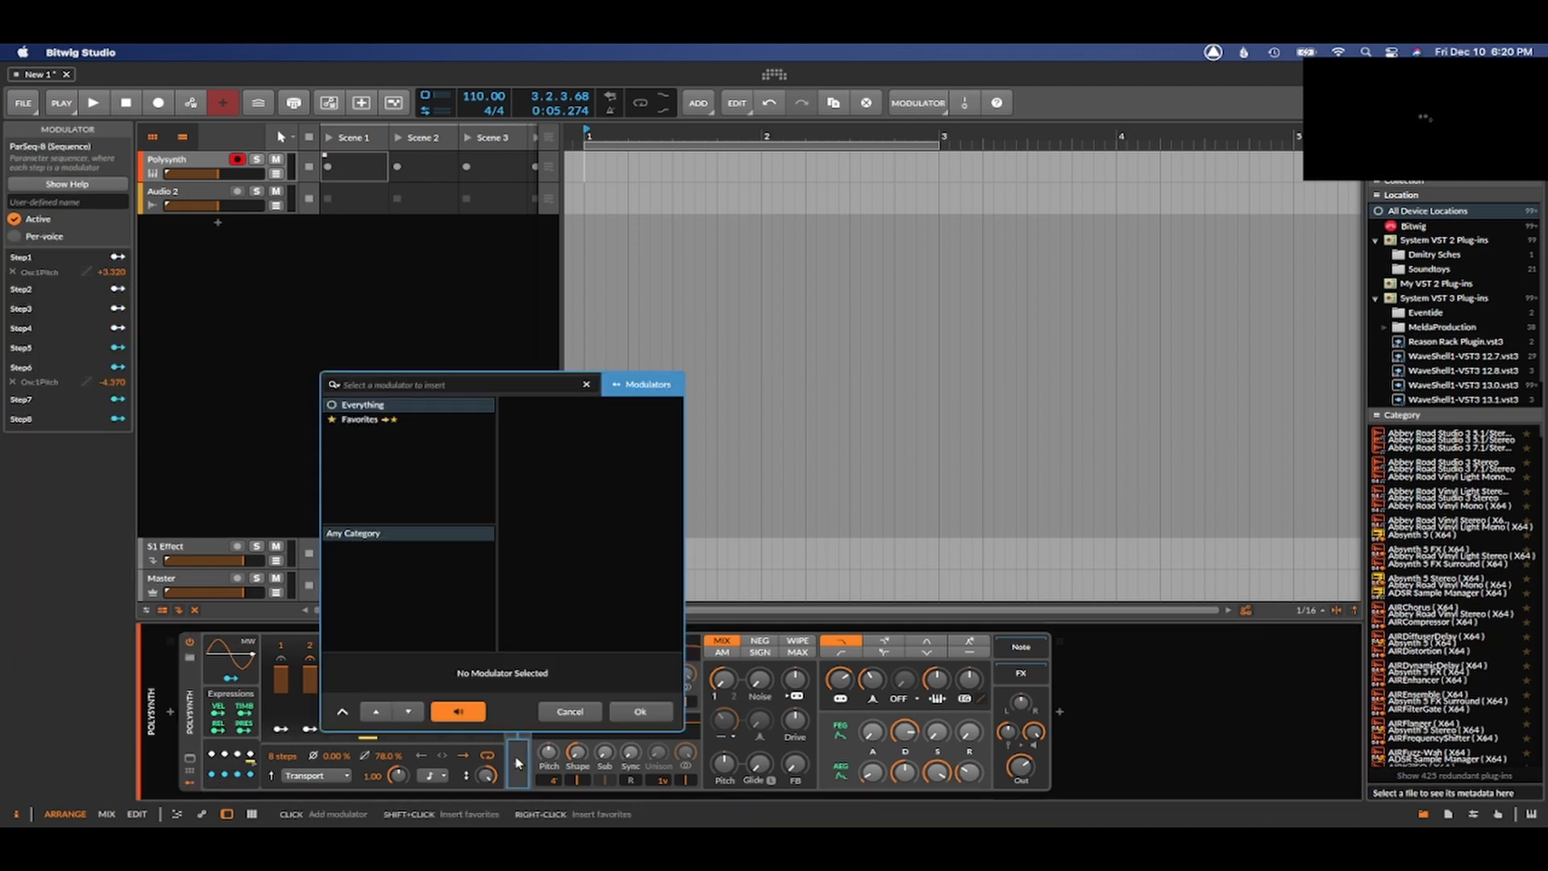
left_click(517, 760)
scroll(544, 494, "down", 5)
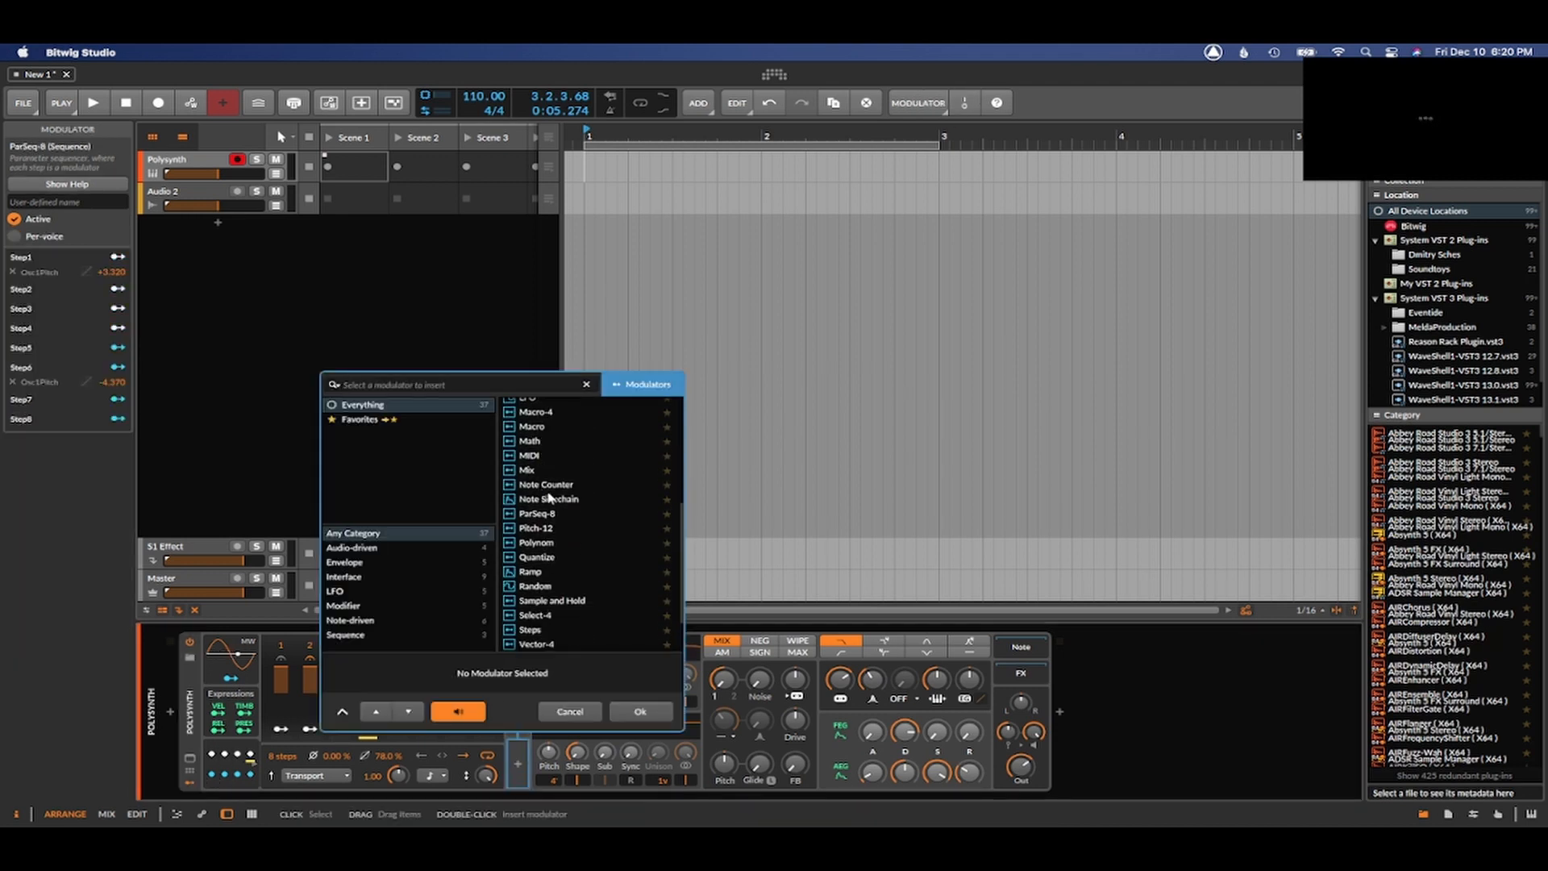
scroll(557, 619, "down", 3)
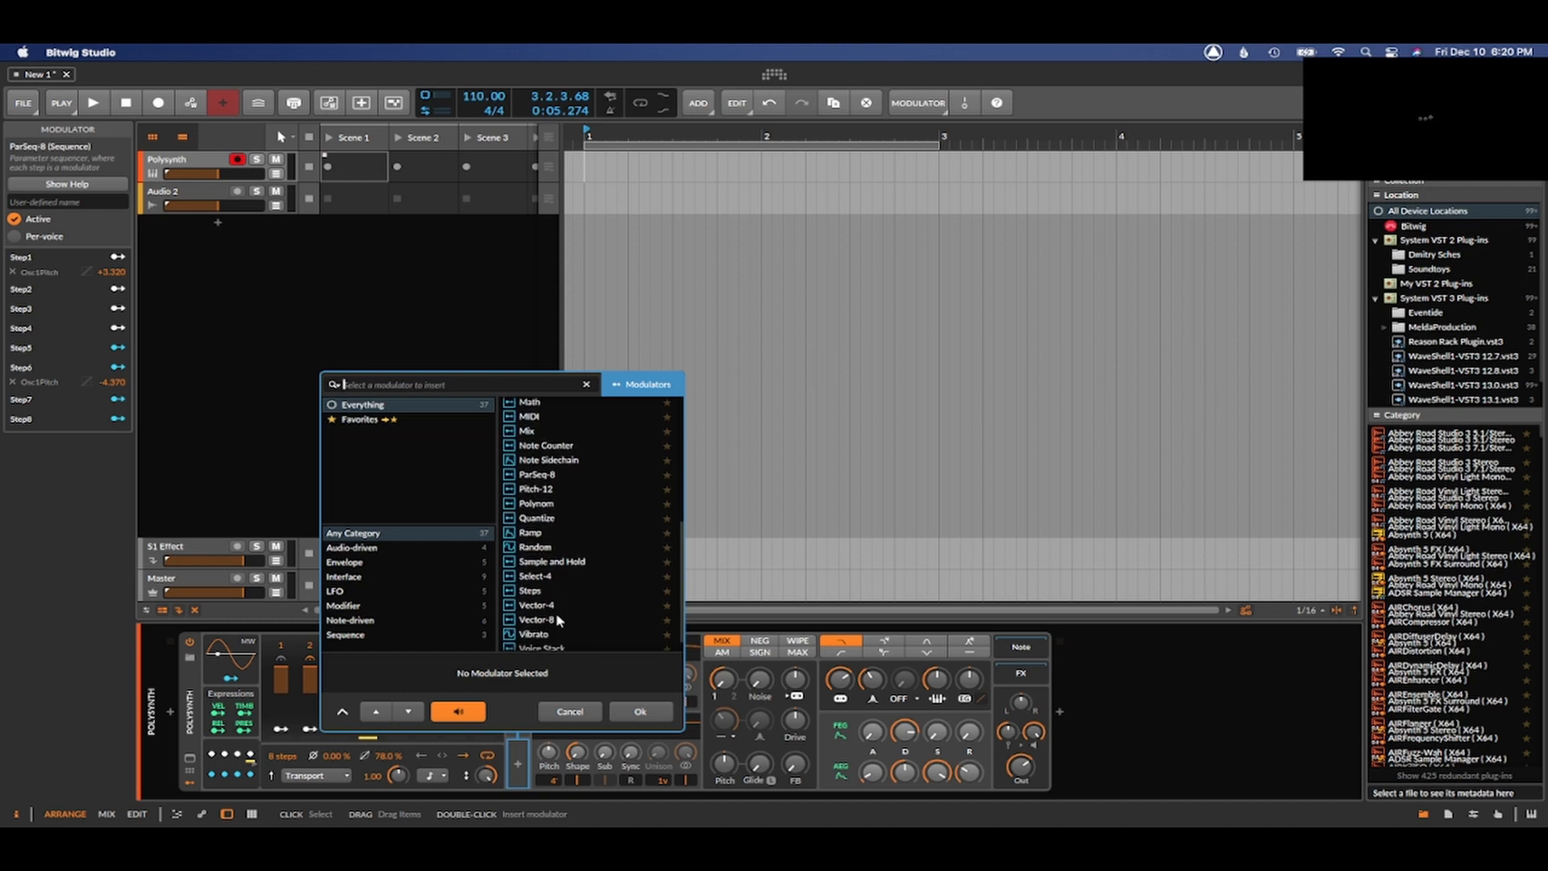
left_click(535, 570)
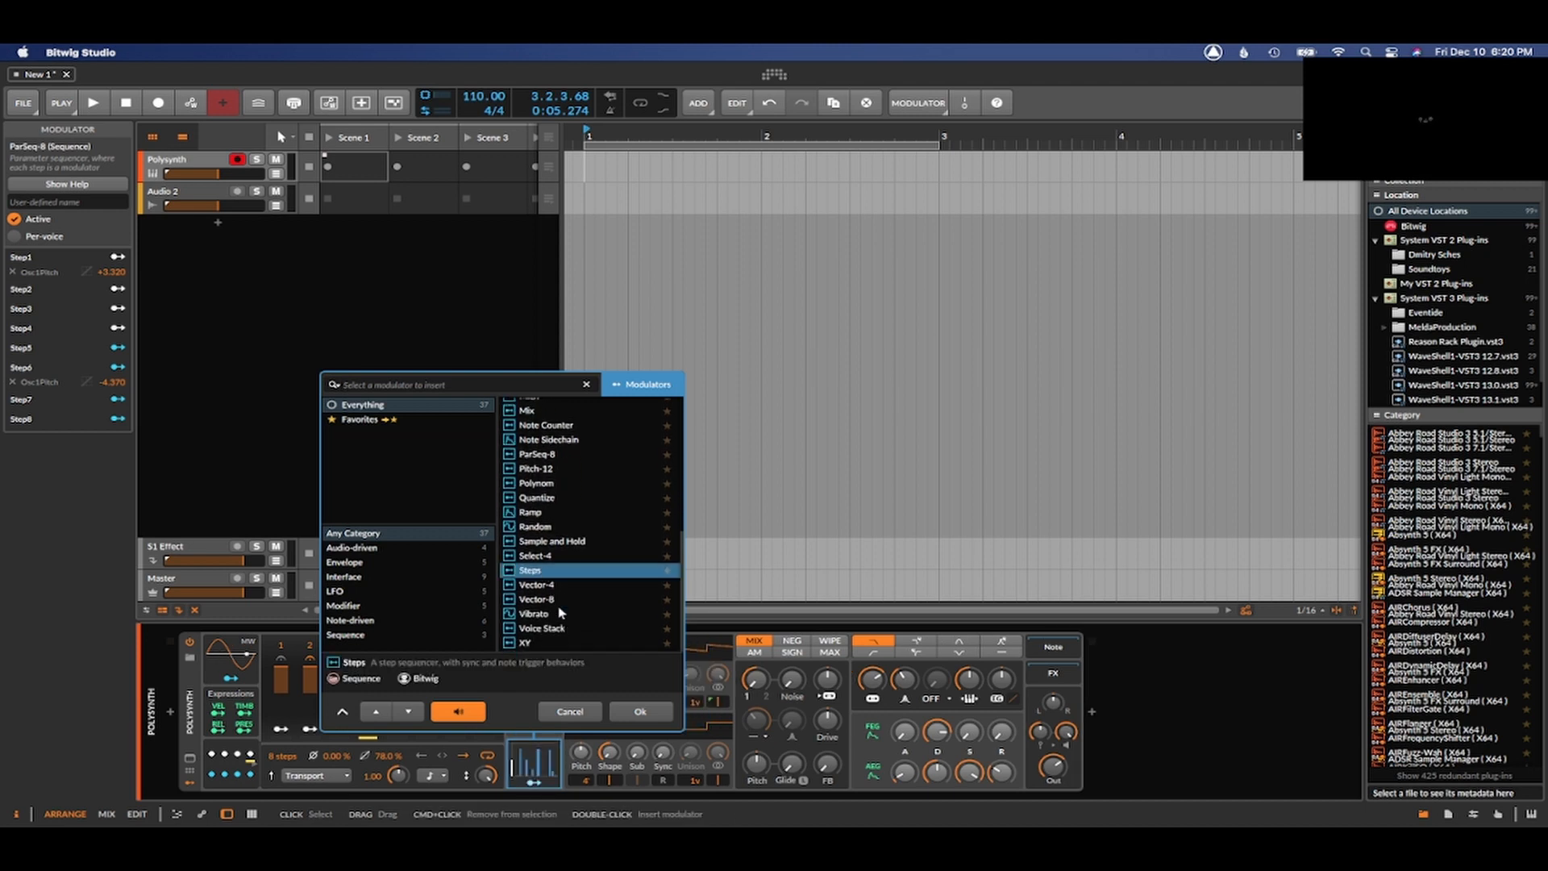
left_click(640, 712)
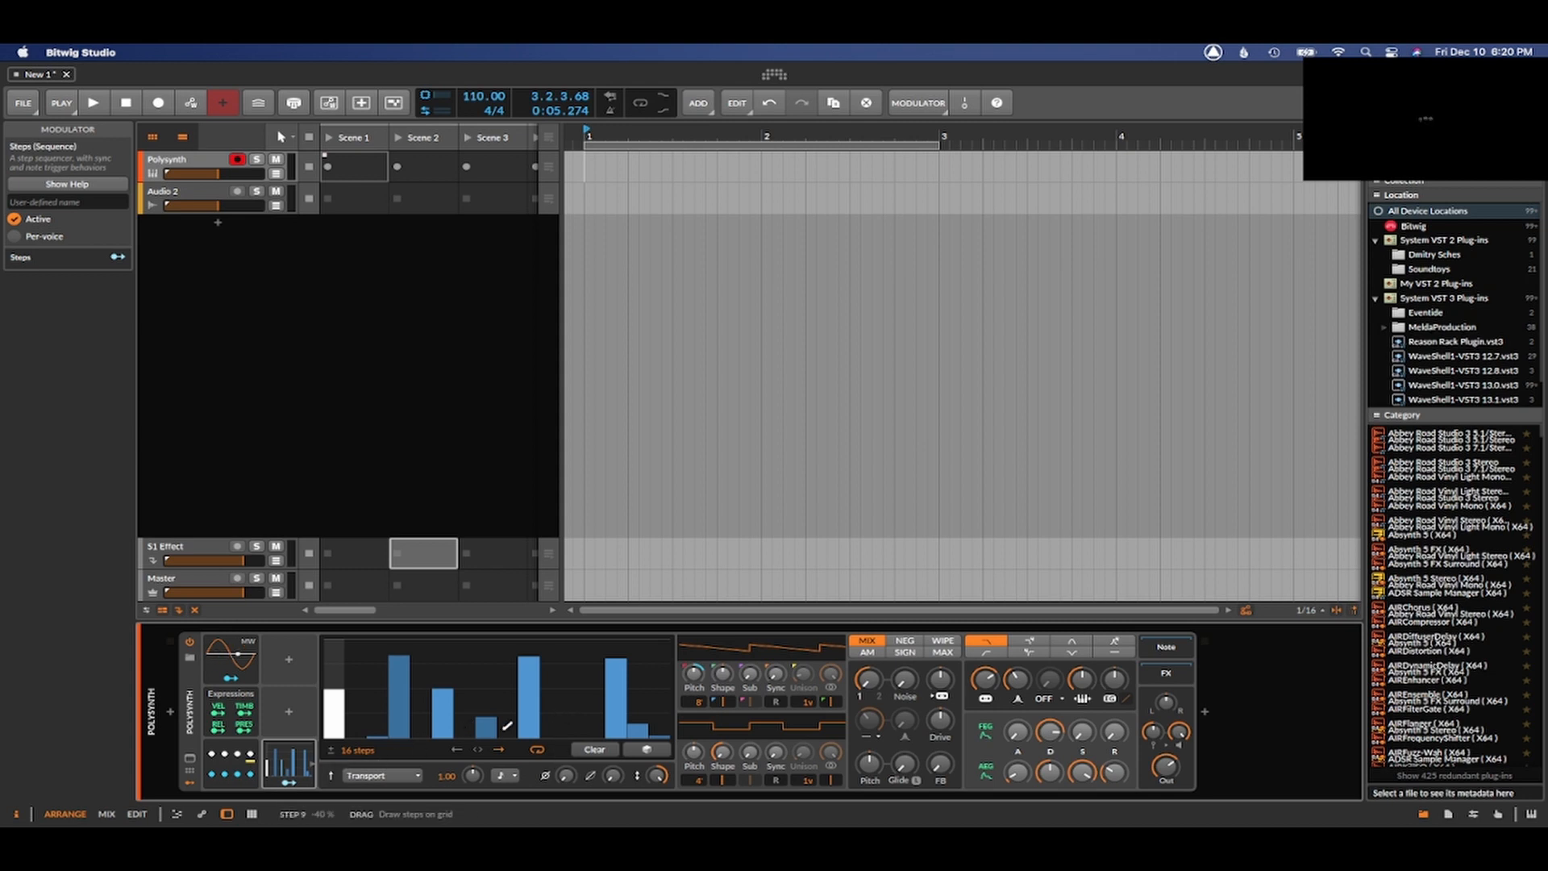
- Map the Steps modulator to oscillator 1's pitch with a modulation amount of about +5.17
left_click(289, 782)
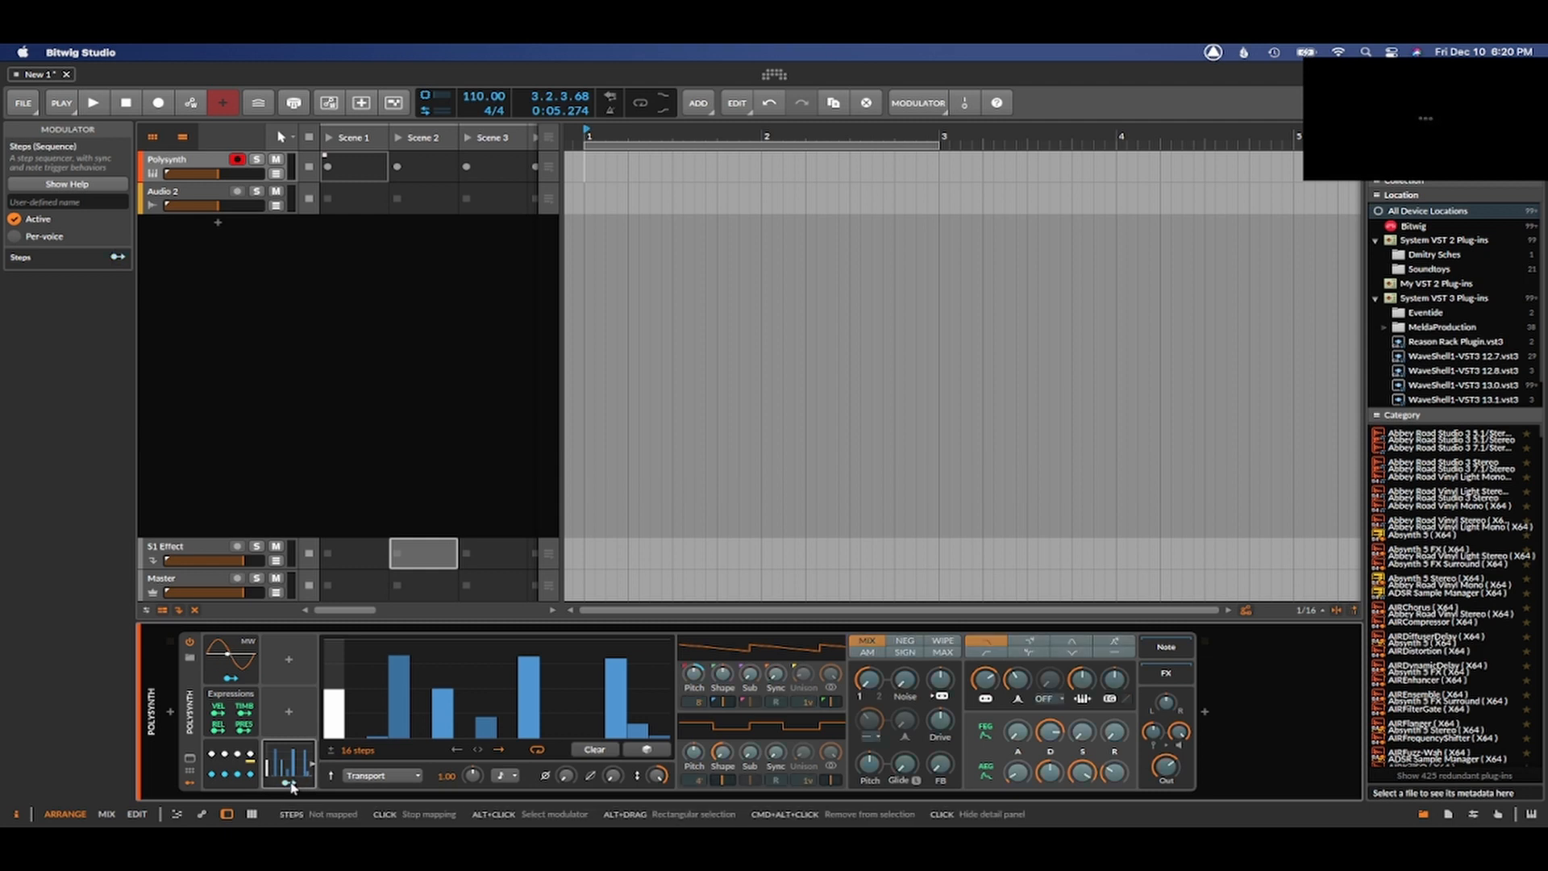
left_click(695, 674)
mouse_move(695, 674)
left_mouse_down()
mouse_move(694, 637)
mouse_move(694, 658)
left_mouse_up()
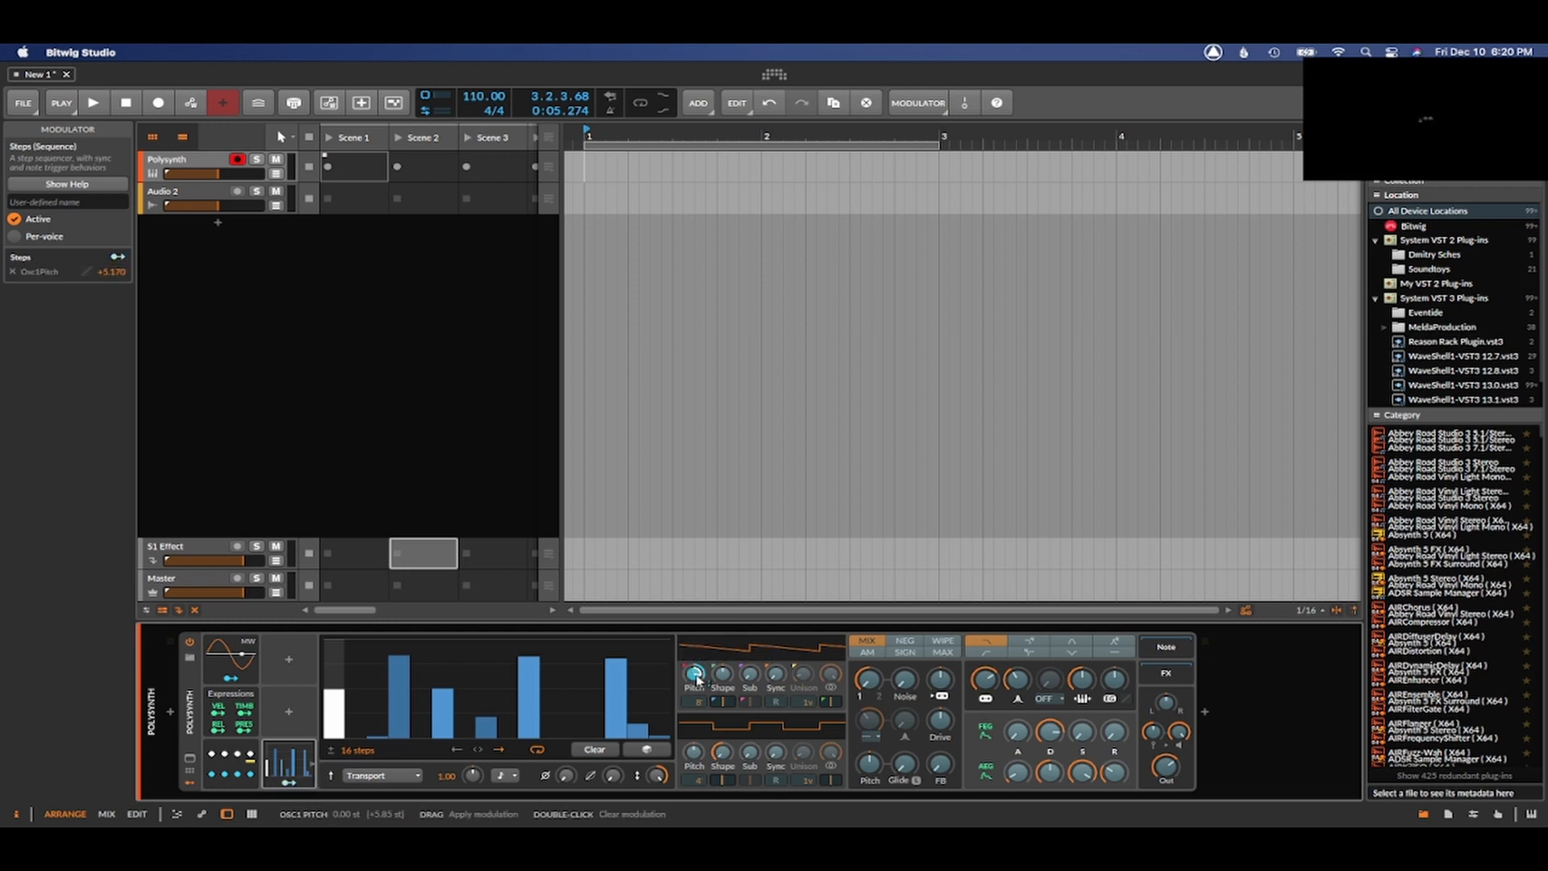
- Deactivate the ParSeq-8 modulator and return to the Steps modulator
right_click(227, 760)
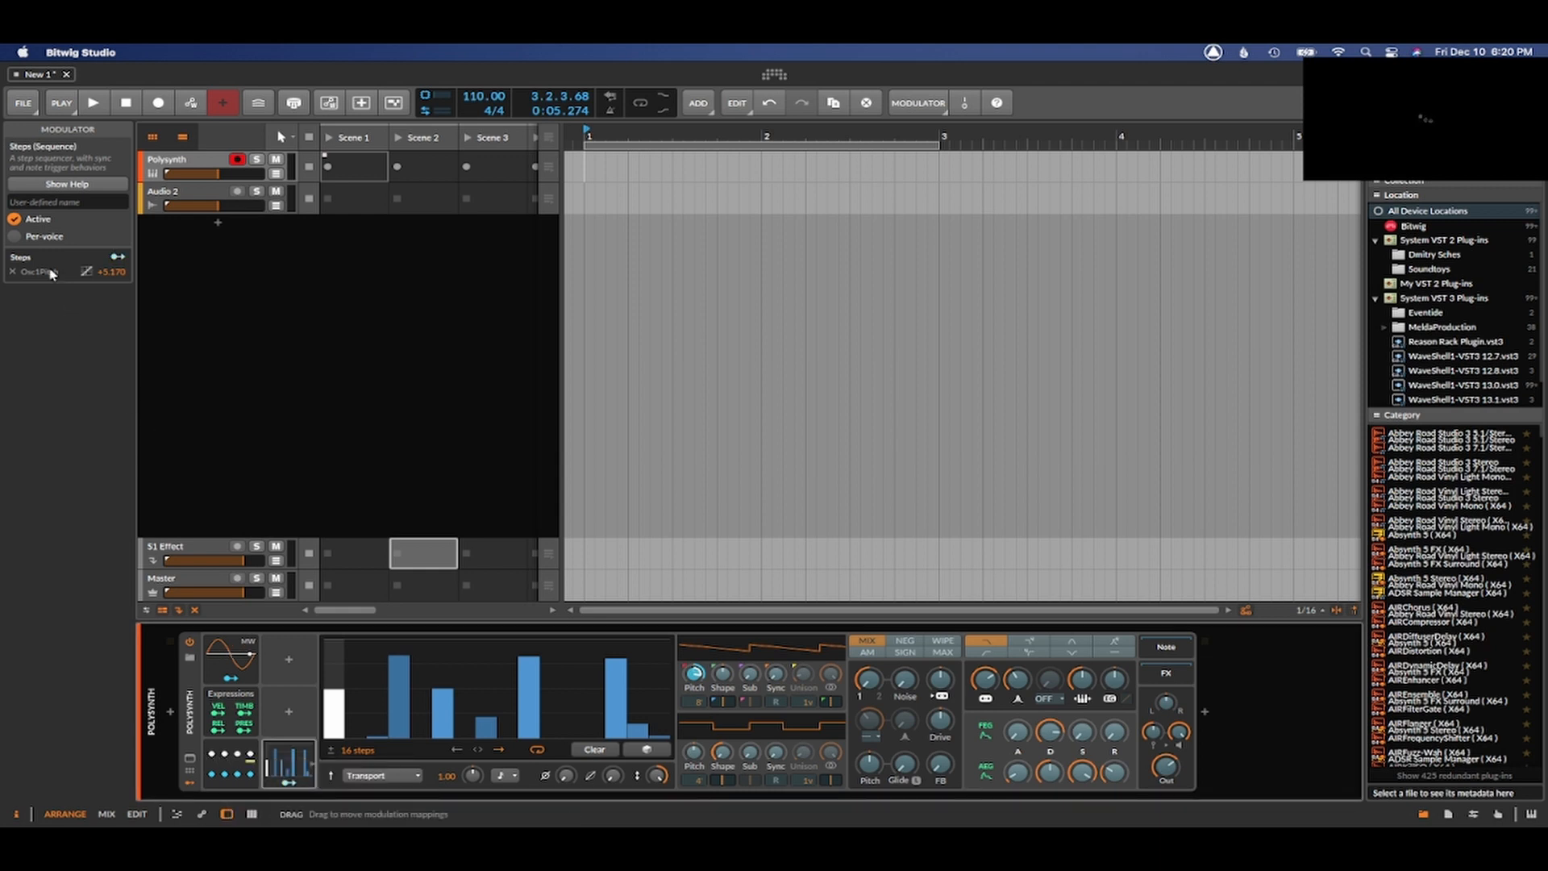
left_click(14, 219)
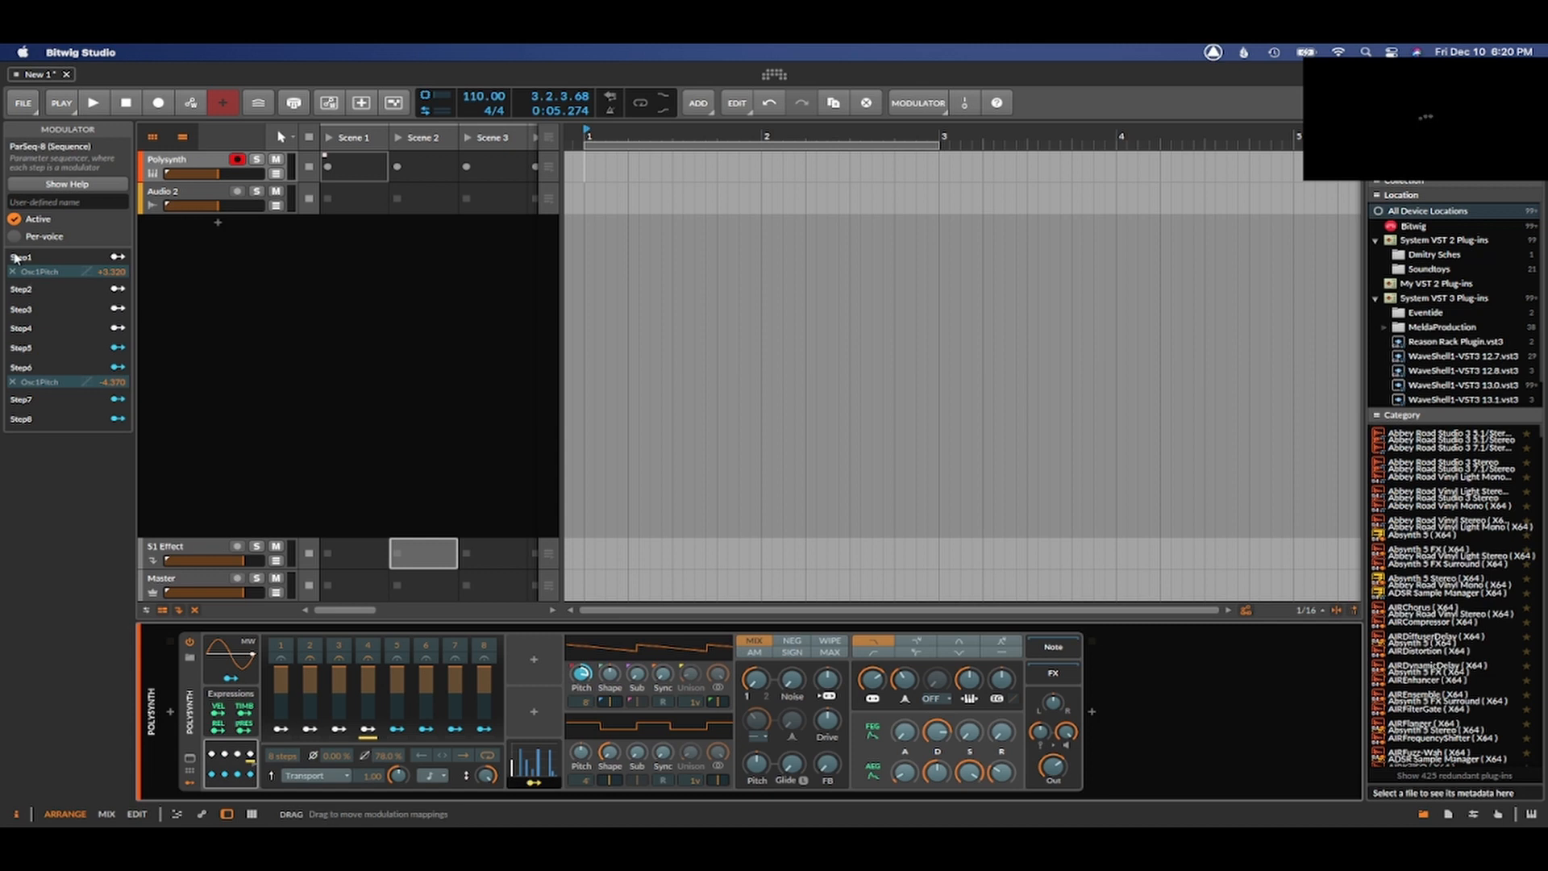
left_click(14, 220)
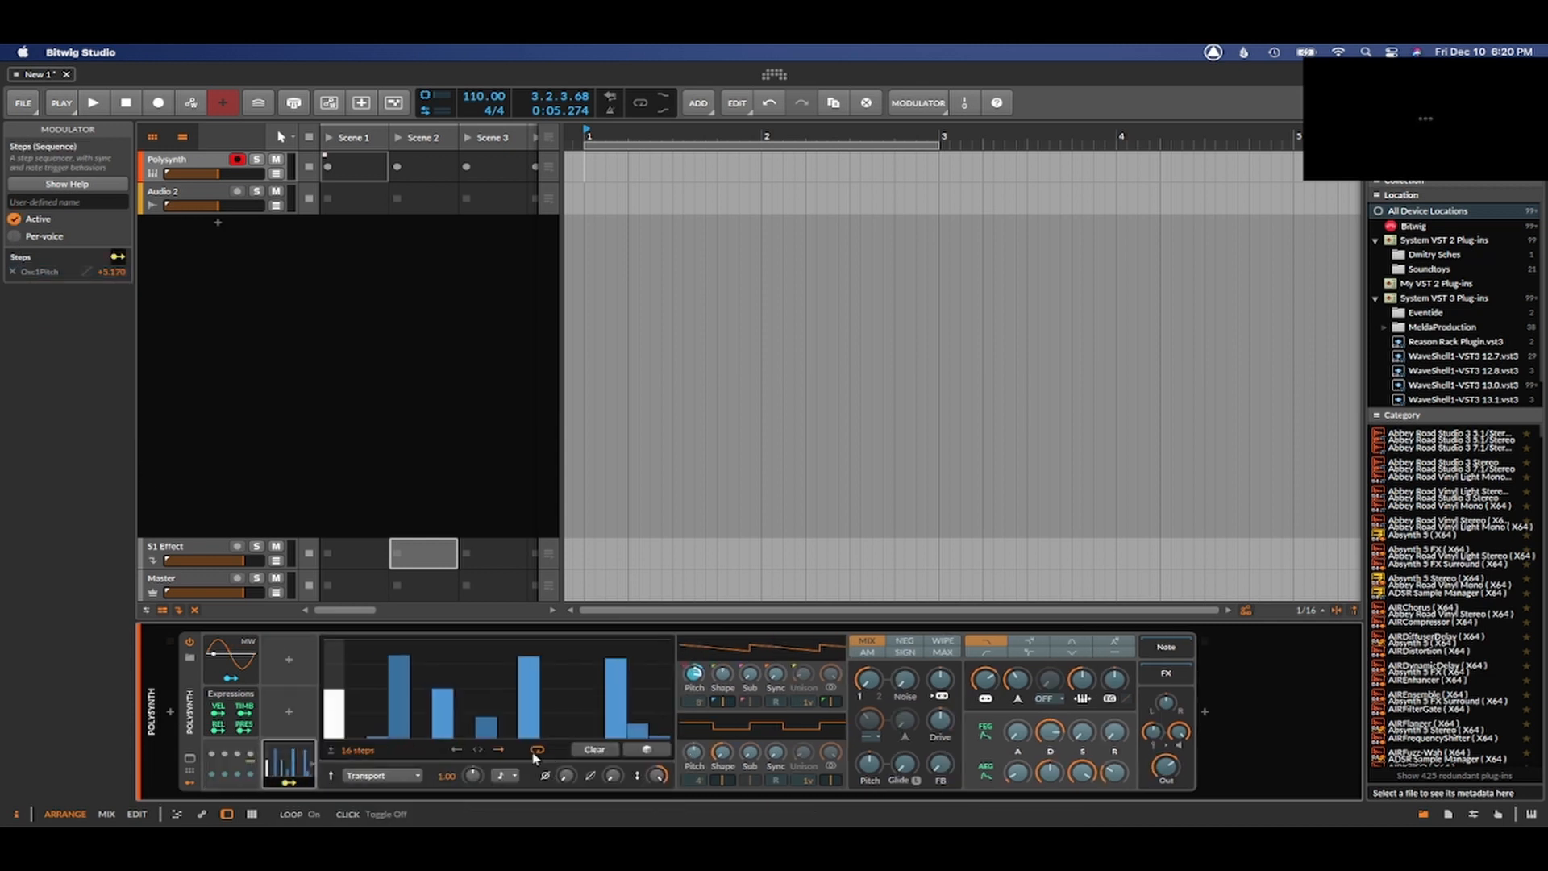
- Play the Steps pitch modulation, randomize its 16-step pattern, and play it again
key("space")
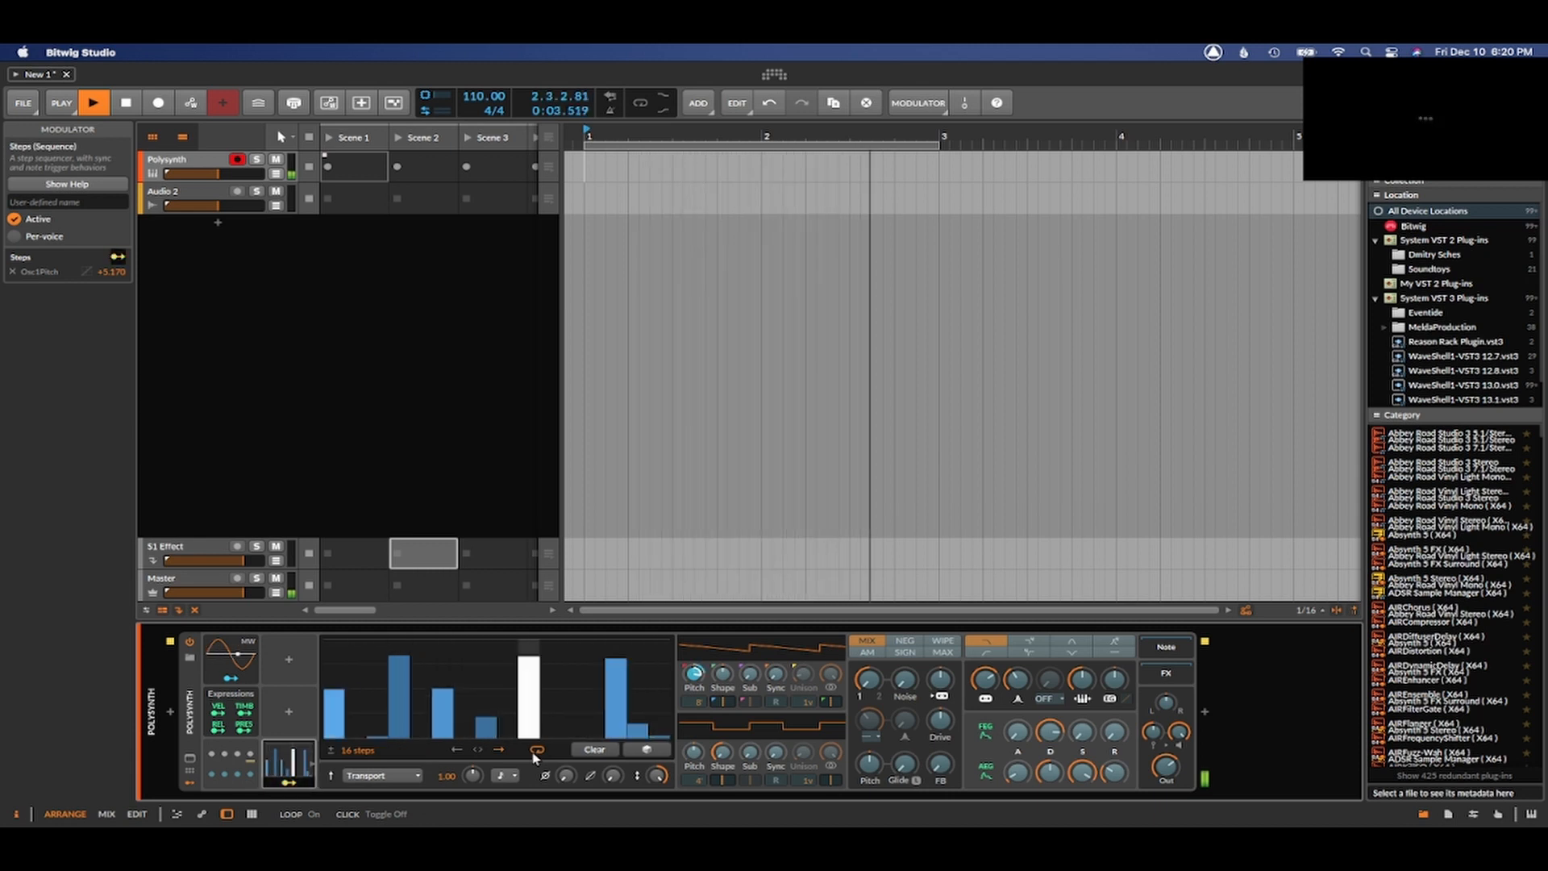
key("space")
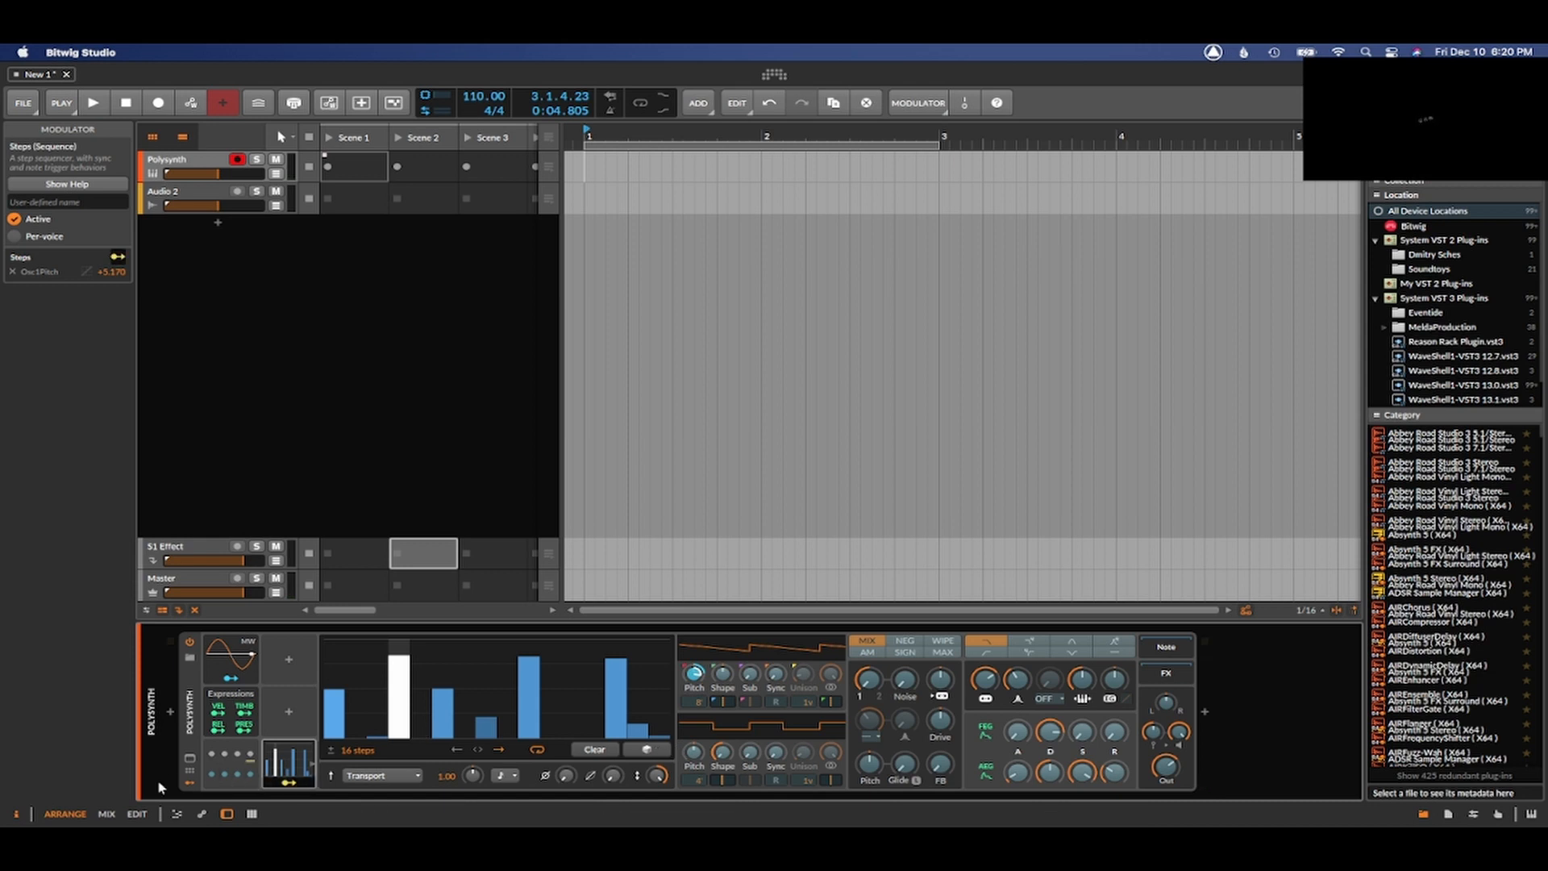
left_click(650, 749)
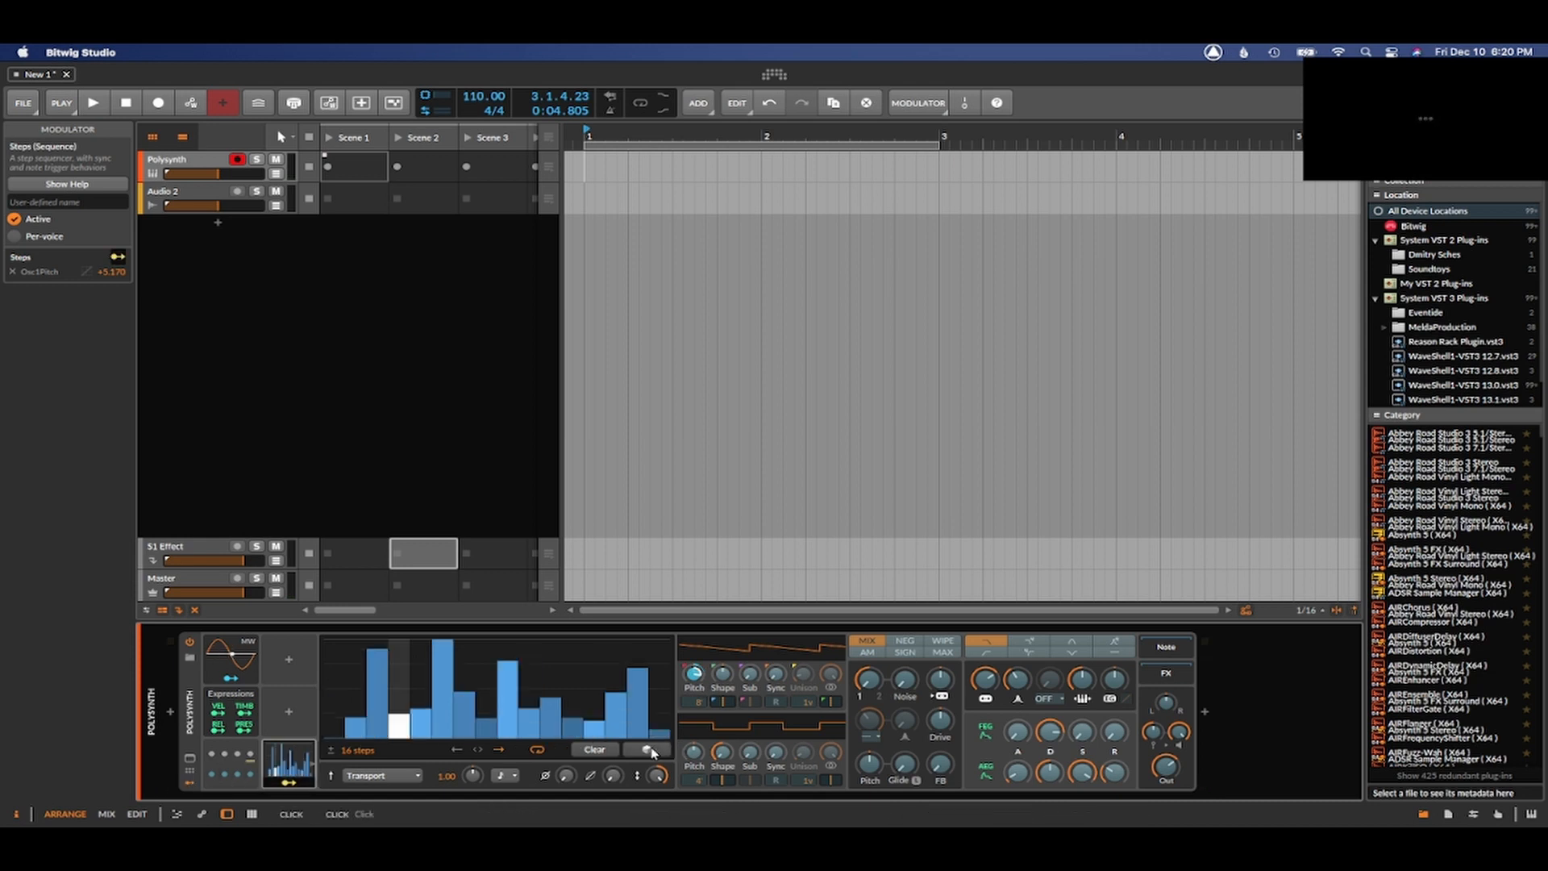
key("space")
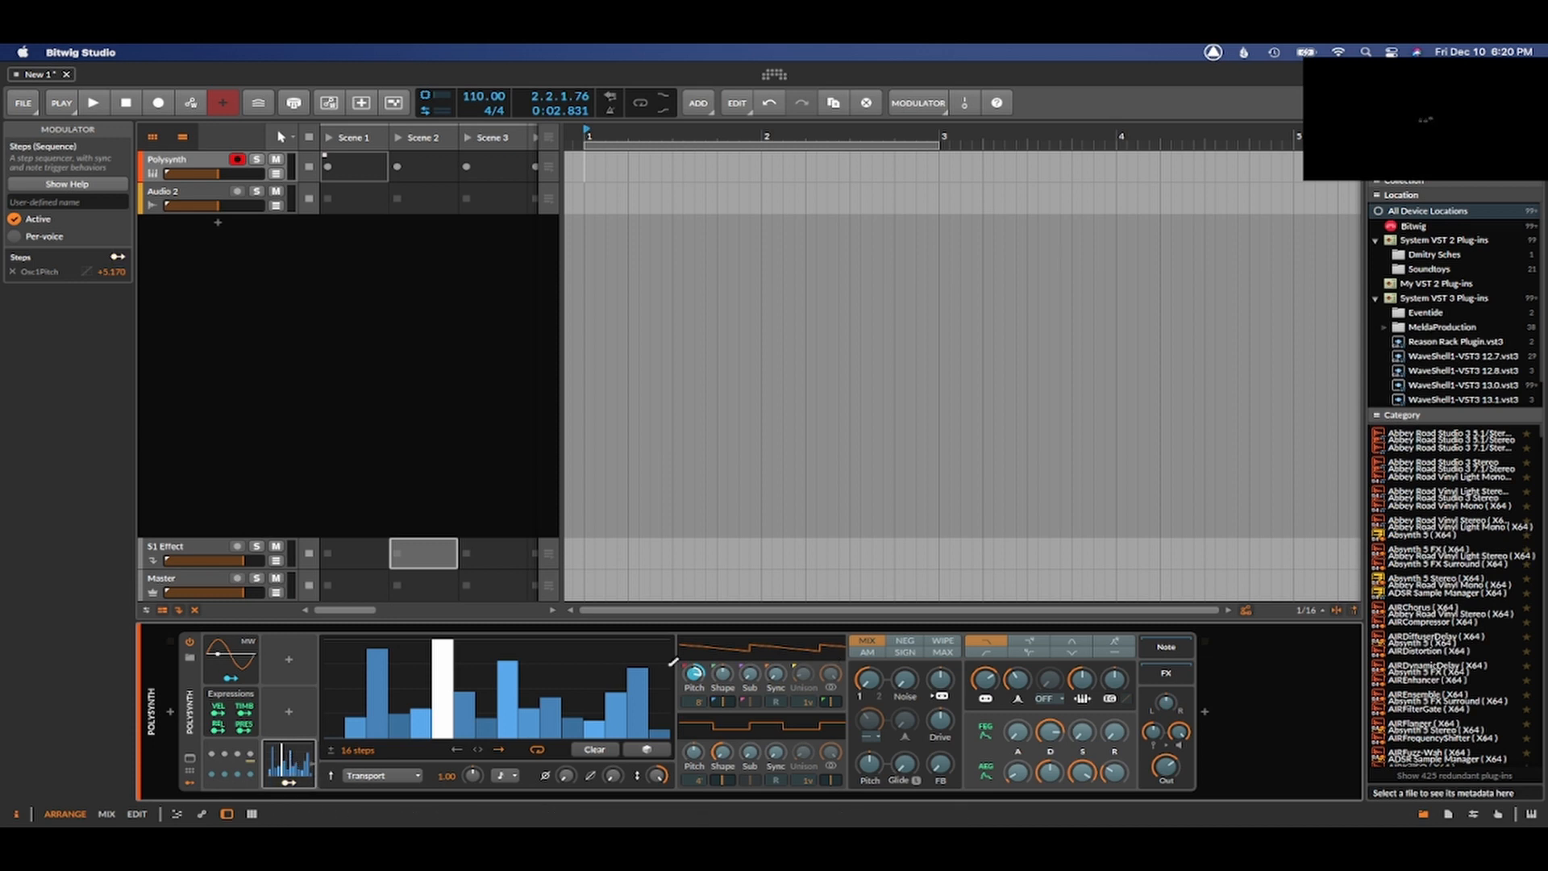
- Reactivate the ParSeq-8 modulator and remove its oscillator 1 pitch mappings from Step 1 and Step 6
left_click(284, 762)
left_click(283, 762)
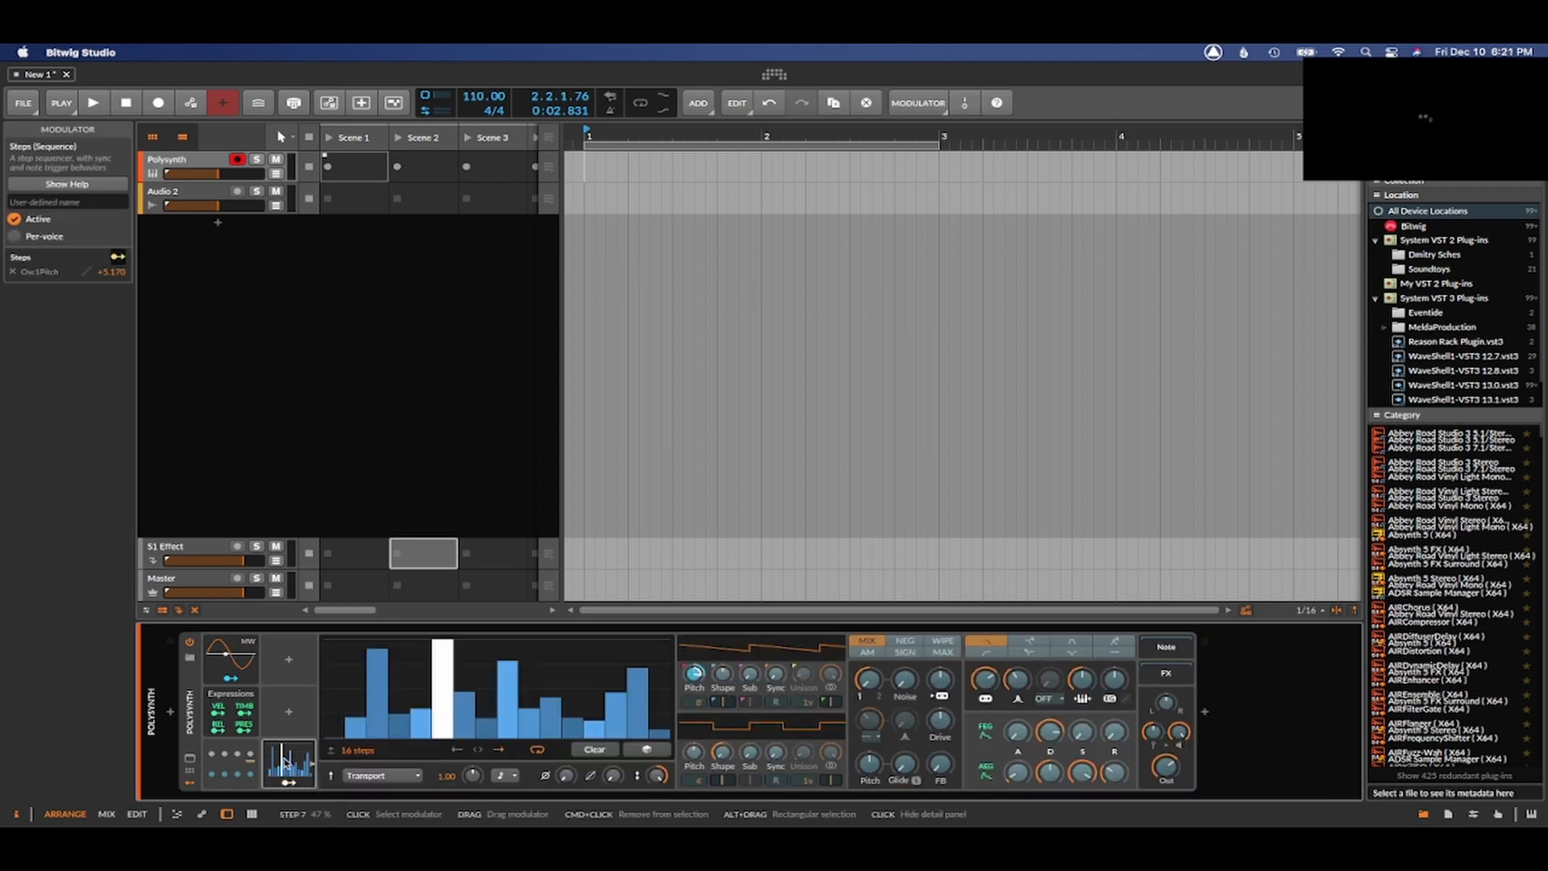
left_click(245, 763)
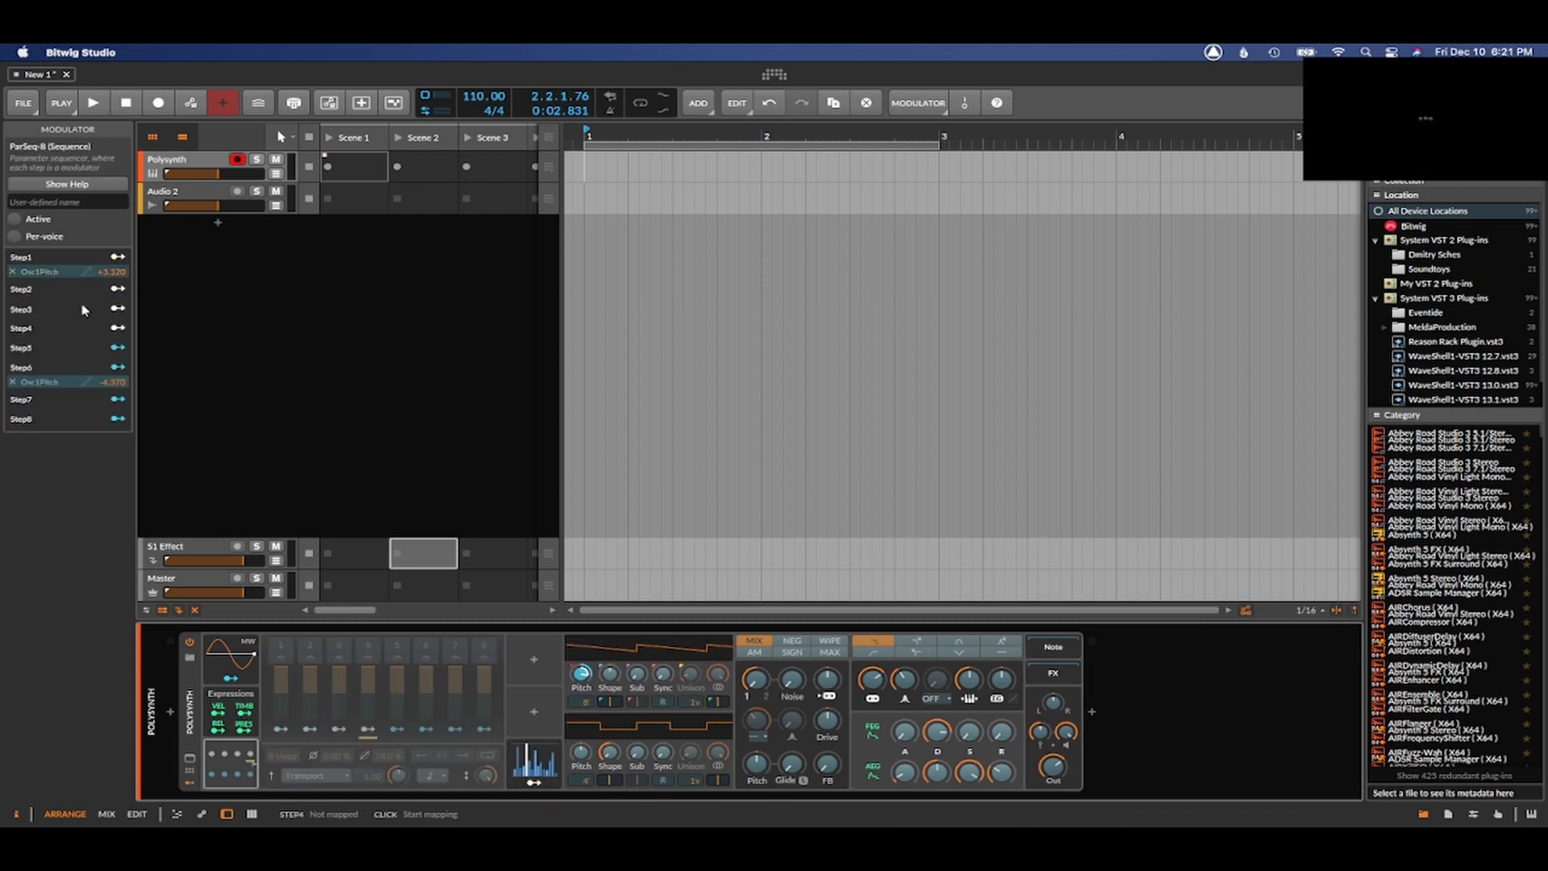
left_click(15, 218)
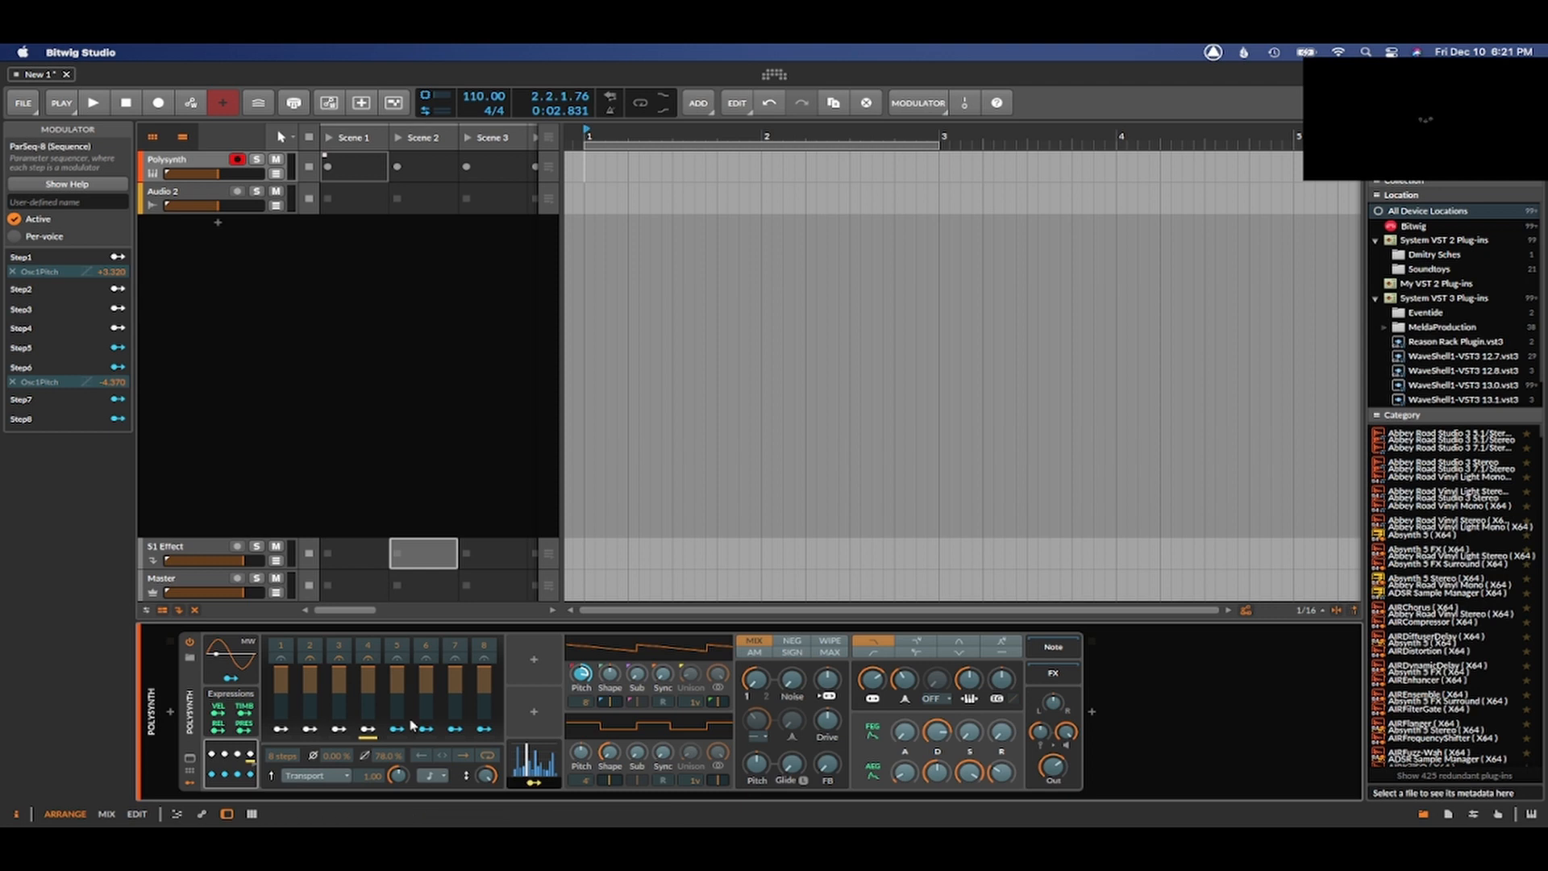
left_click(12, 272)
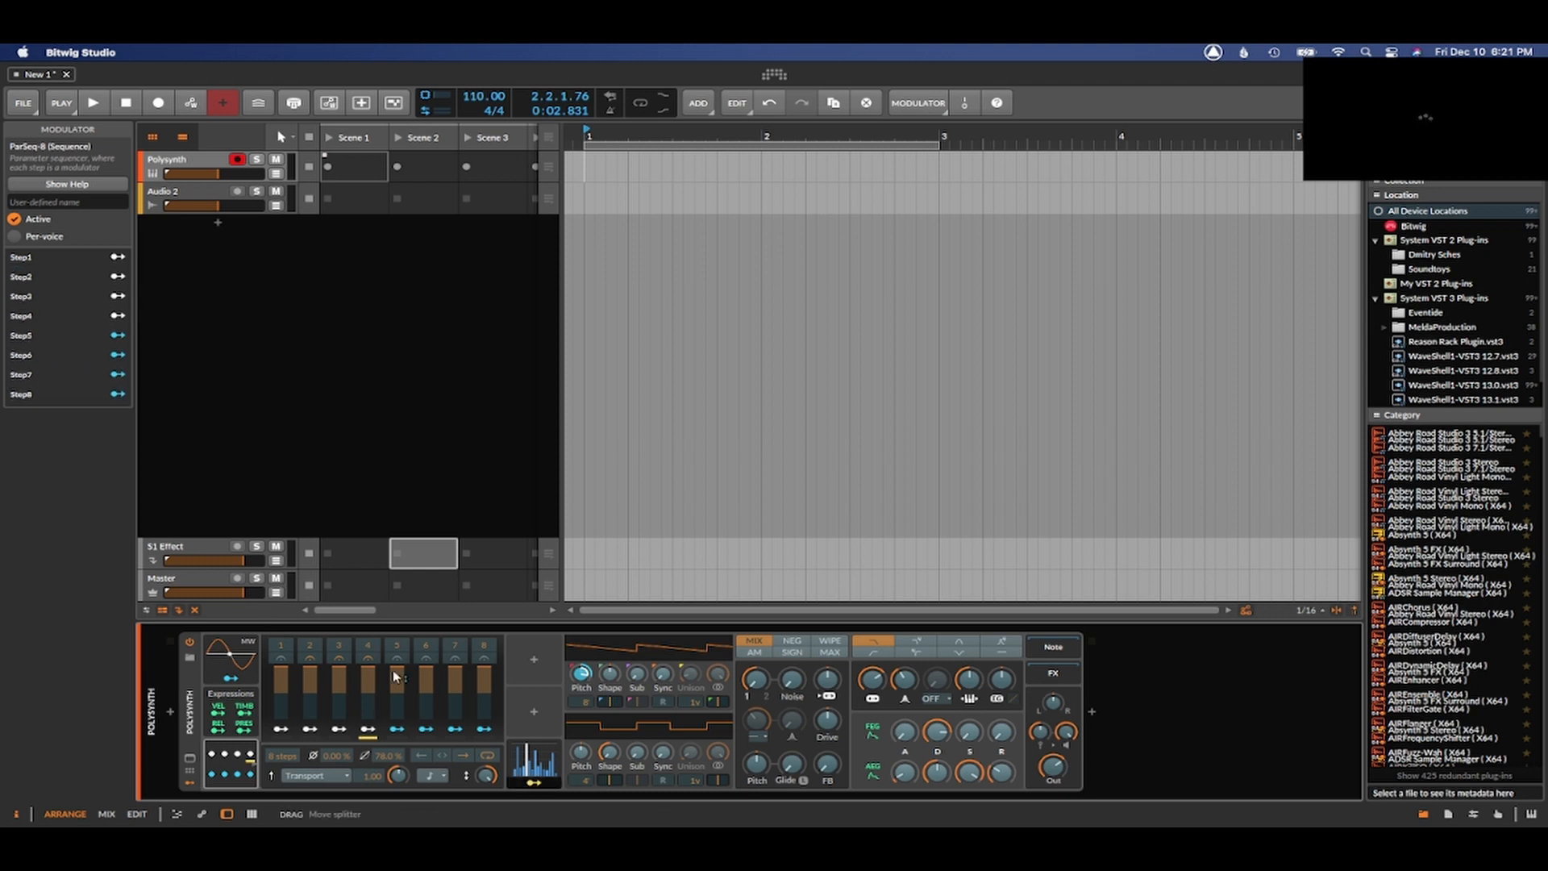
- Deactivate the Steps modulator and reopen the ParSeq-8 modulator's details
left_click(532, 761)
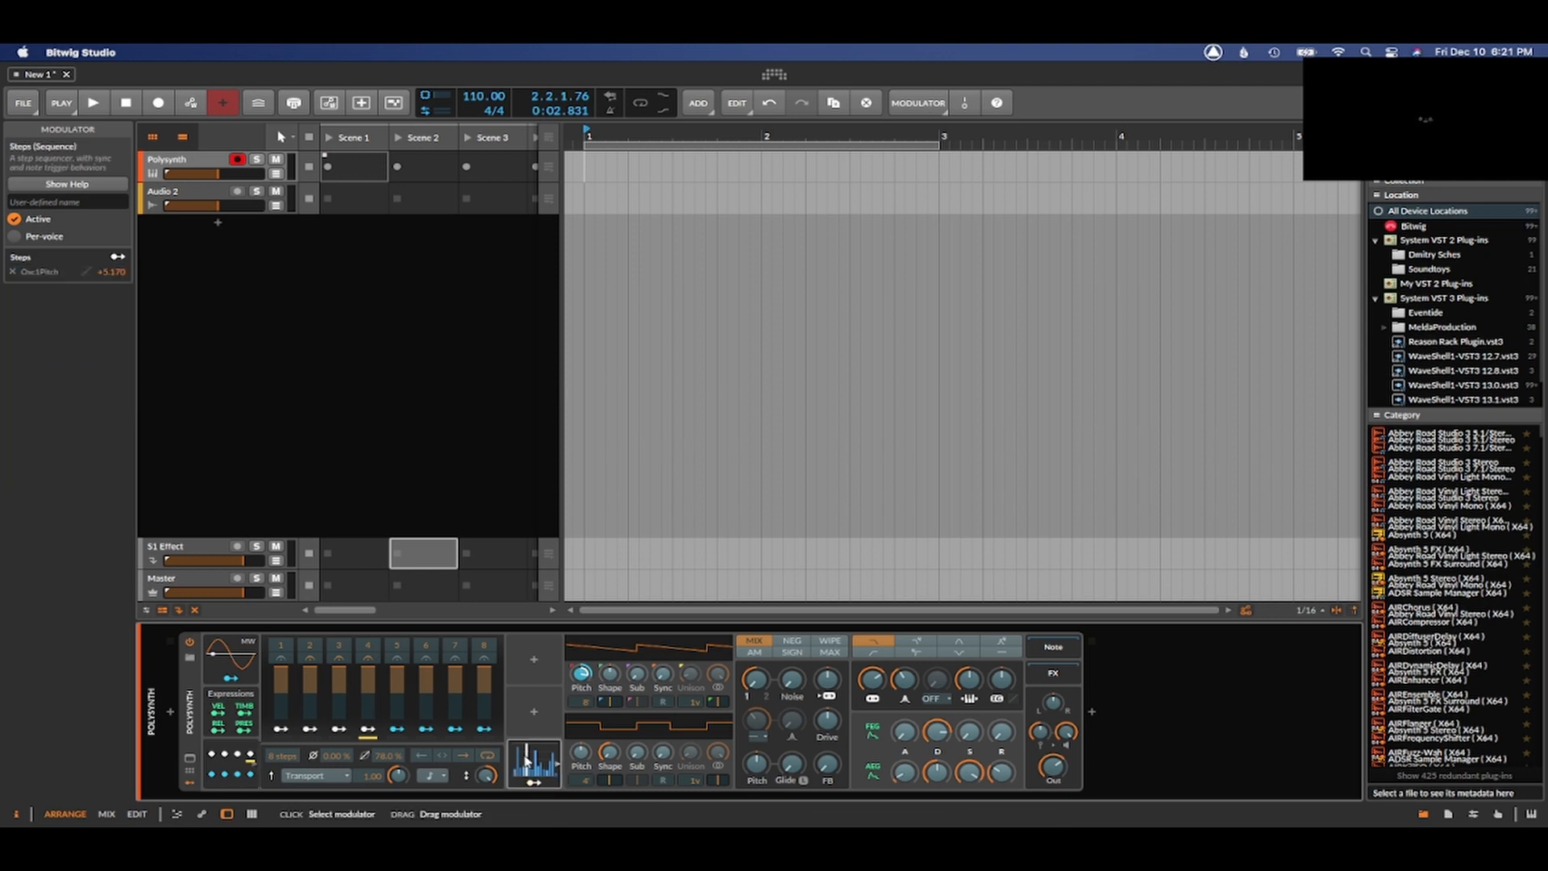
left_click(15, 219)
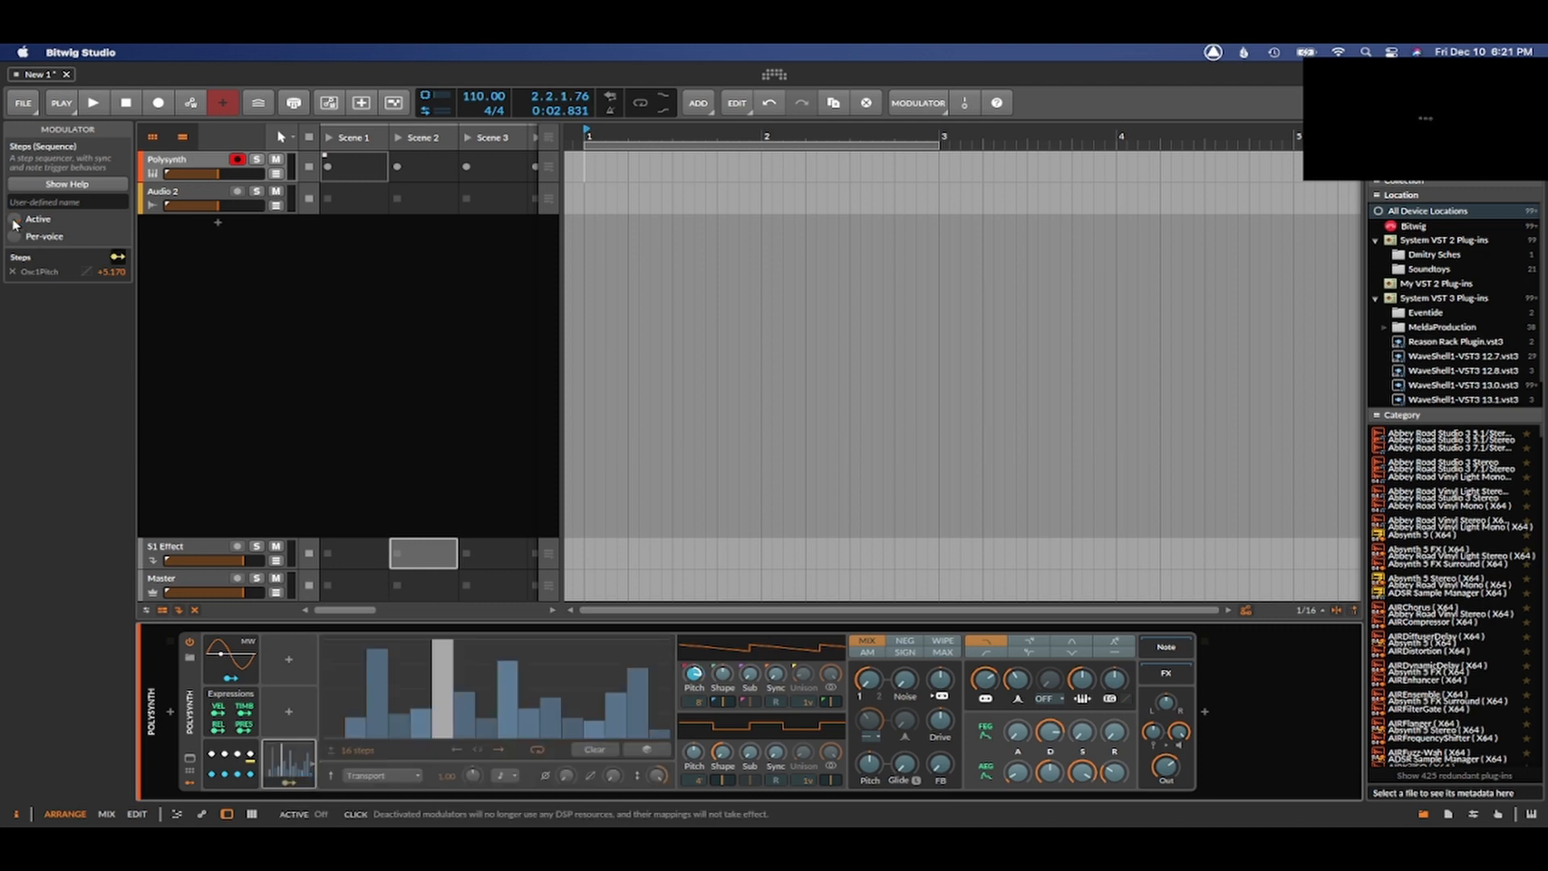
left_click(249, 754)
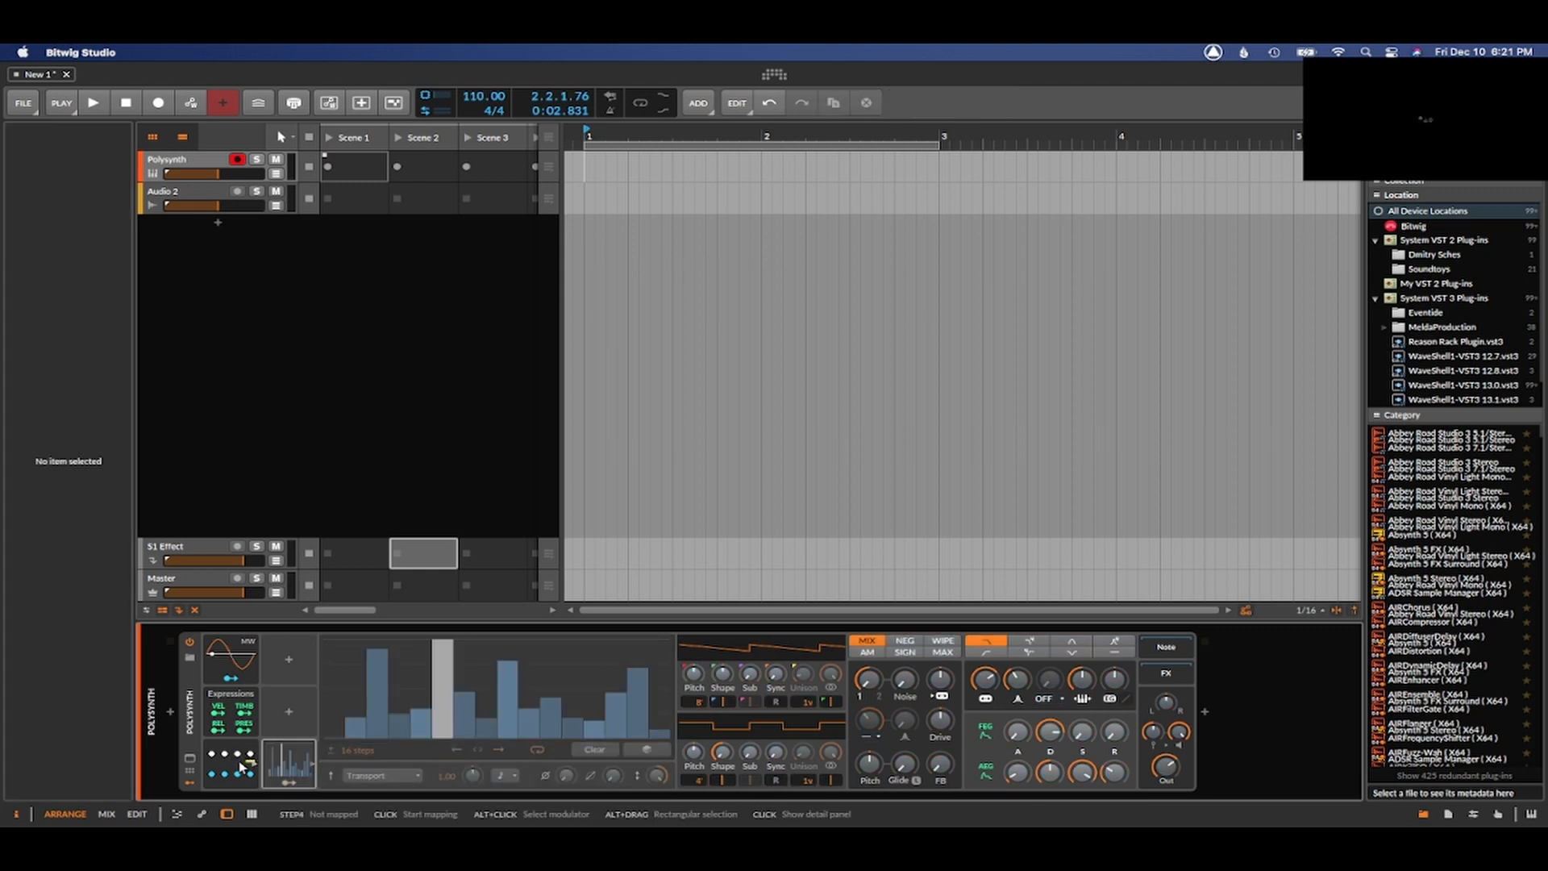
left_click(242, 764)
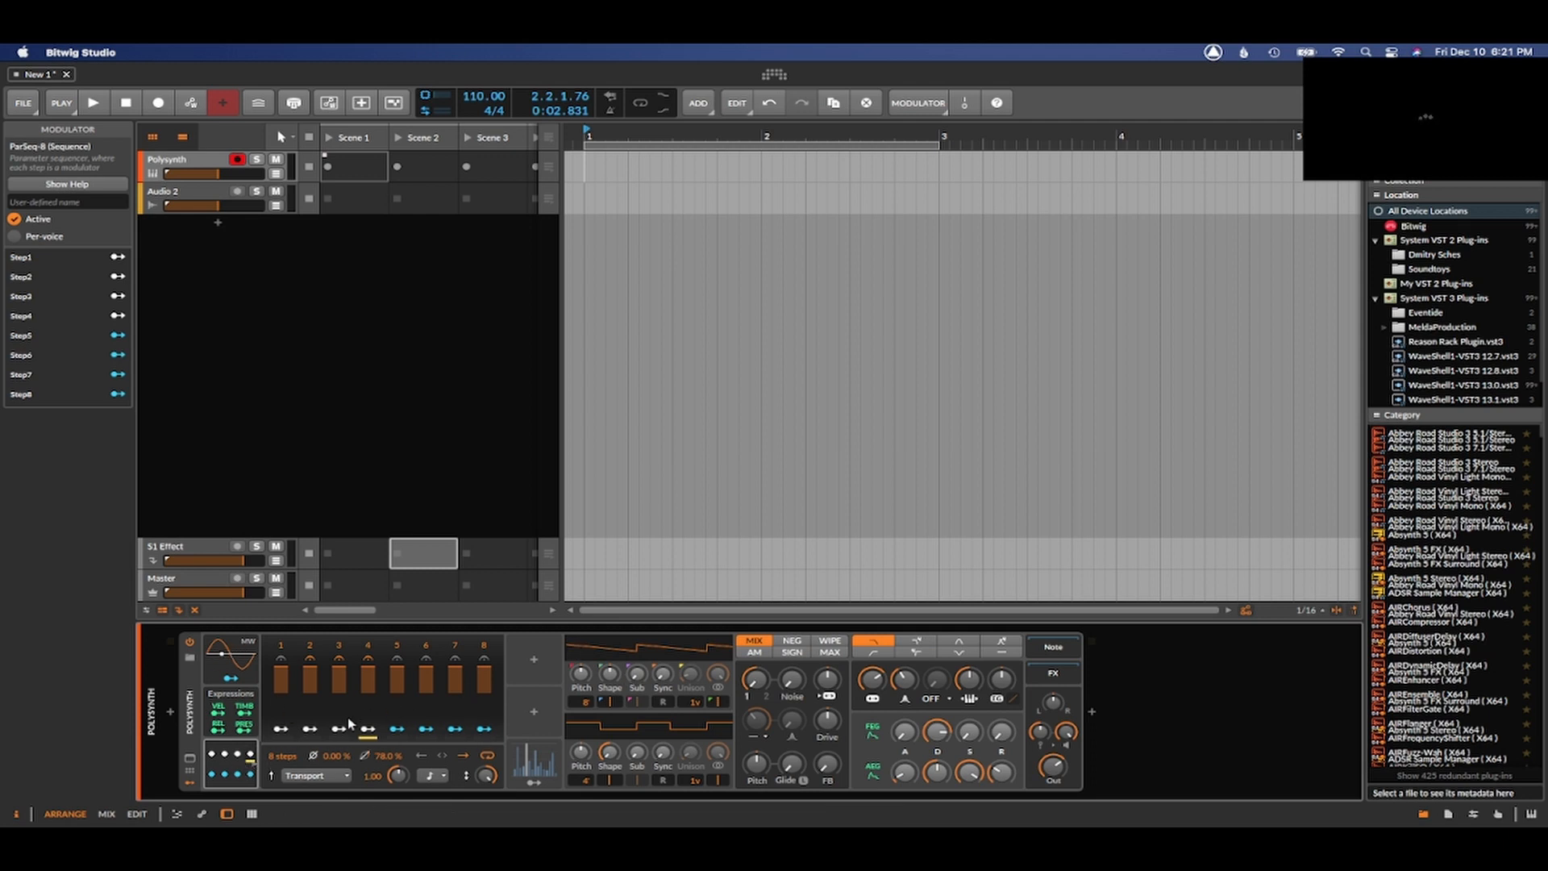
- Modulate oscillator 1's shape by about -0.85 from Step 1 and its sub level by about +0.63 from Step 2
left_click(288, 735)
left_click(286, 735)
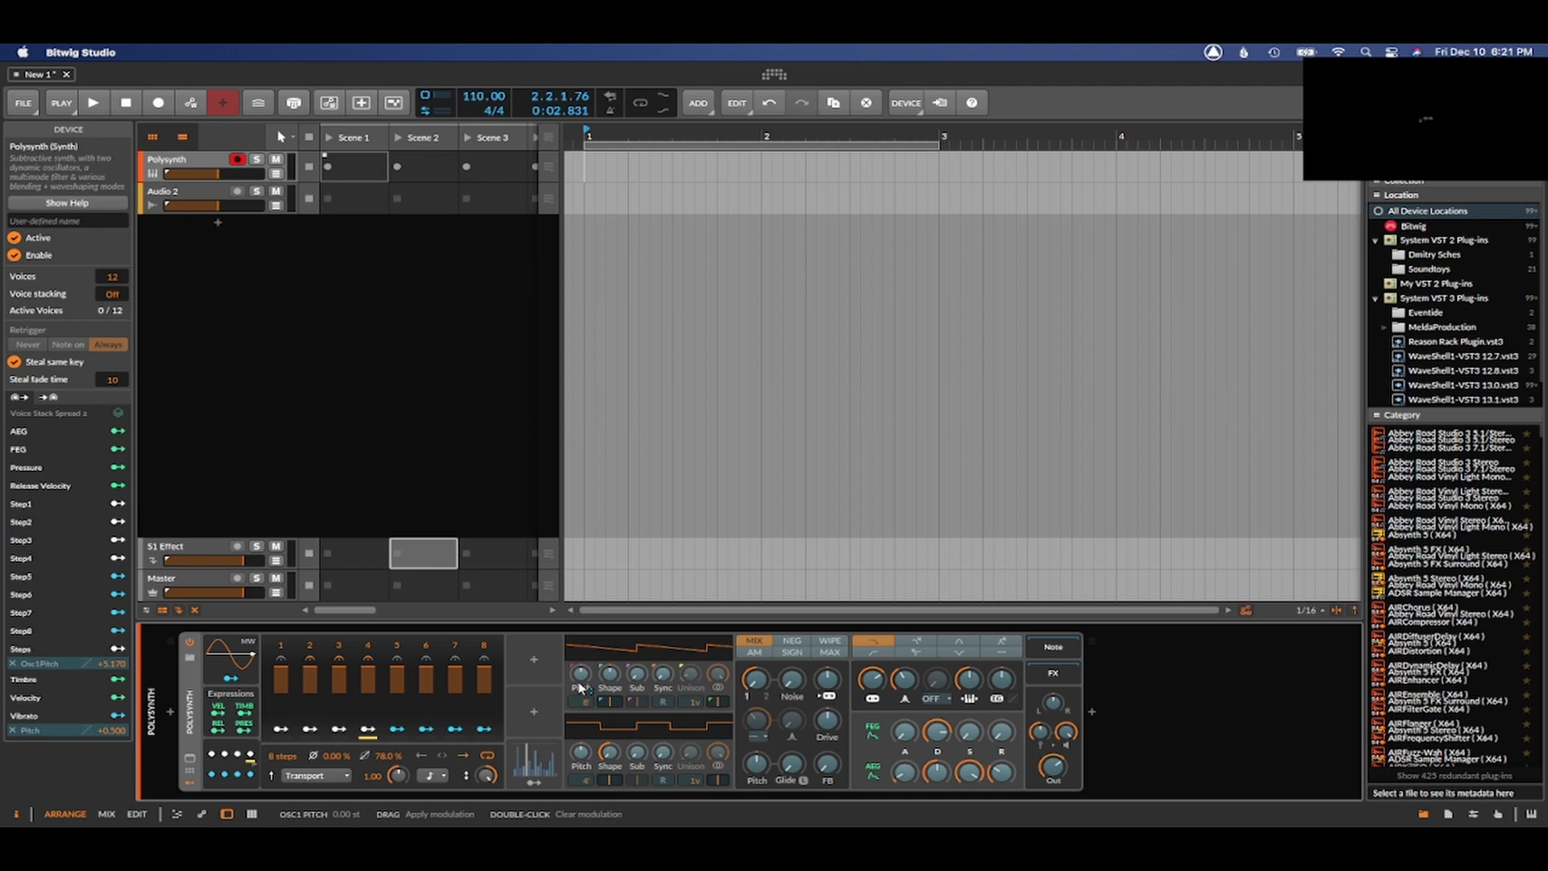
mouse_move(609, 674)
left_mouse_down()
mouse_move(610, 687)
mouse_move(637, 666)
left_mouse_up()
left_click(310, 728)
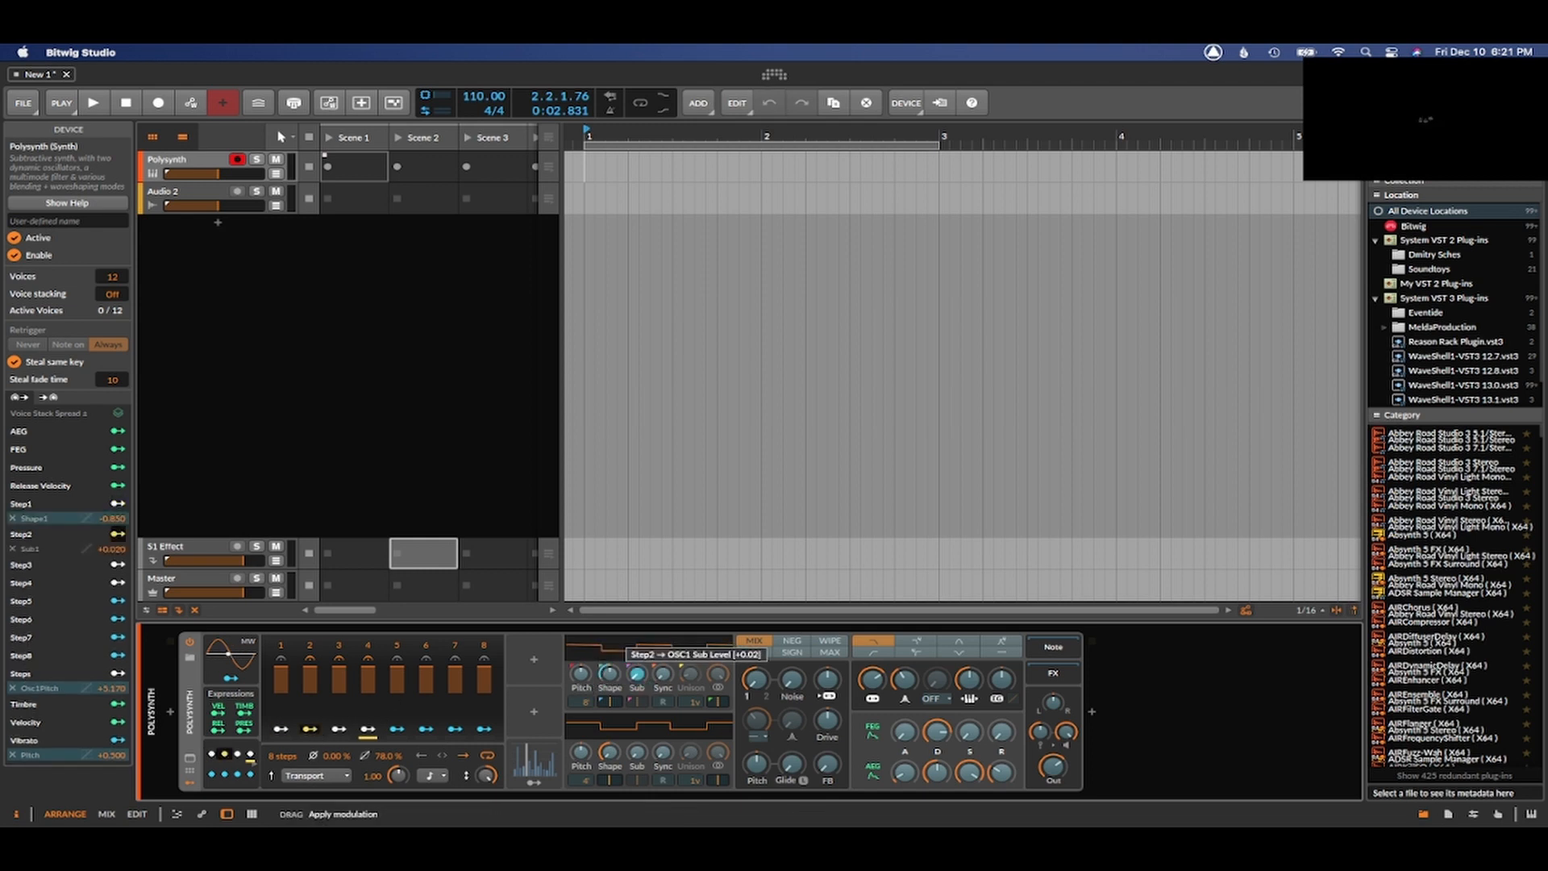
- Modulate oscillator 1's sync by about -39.6 from Step 3 and its unison by about +0.15 from Step 5
left_click(339, 728)
mouse_move(662, 674)
left_mouse_down()
mouse_move(662, 694)
mouse_move(690, 674)
left_mouse_up()
left_click(397, 728)
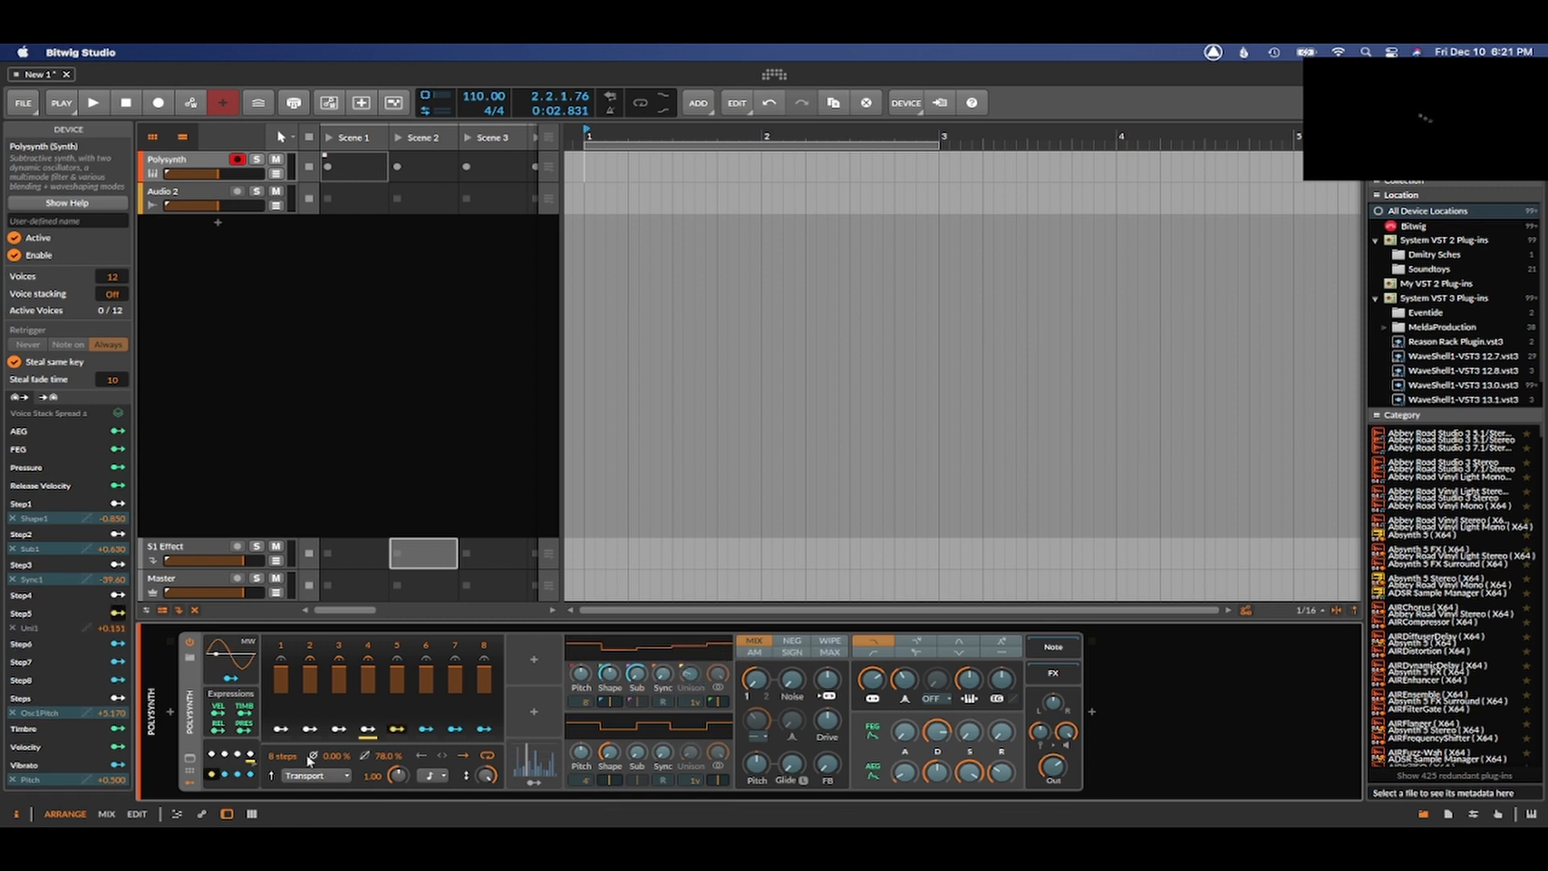
- Modulate oscillator 1's shape by about -0.90 and its sub level by about +0.63 from Step 7
left_click(455, 728)
mouse_move(609, 674)
left_mouse_down()
mouse_move(609, 691)
mouse_move(636, 676)
left_mouse_up()
left_click(477, 730)
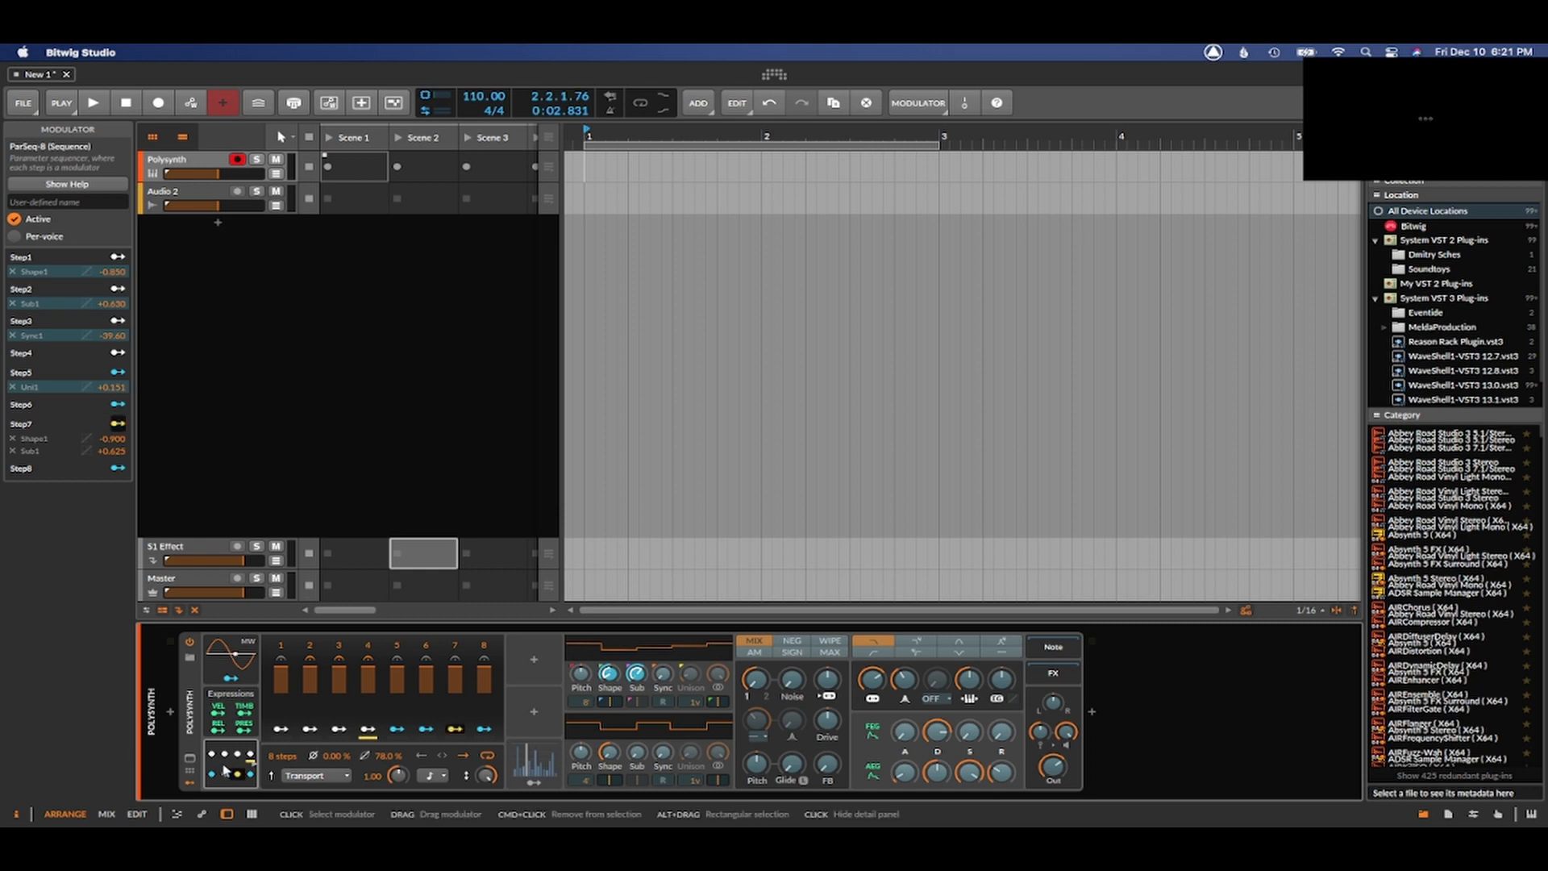
- Play and stop the transport to hear the ParSeq-8 steps modulating oscillator 1's shape, sub, sync and unison
key("space")
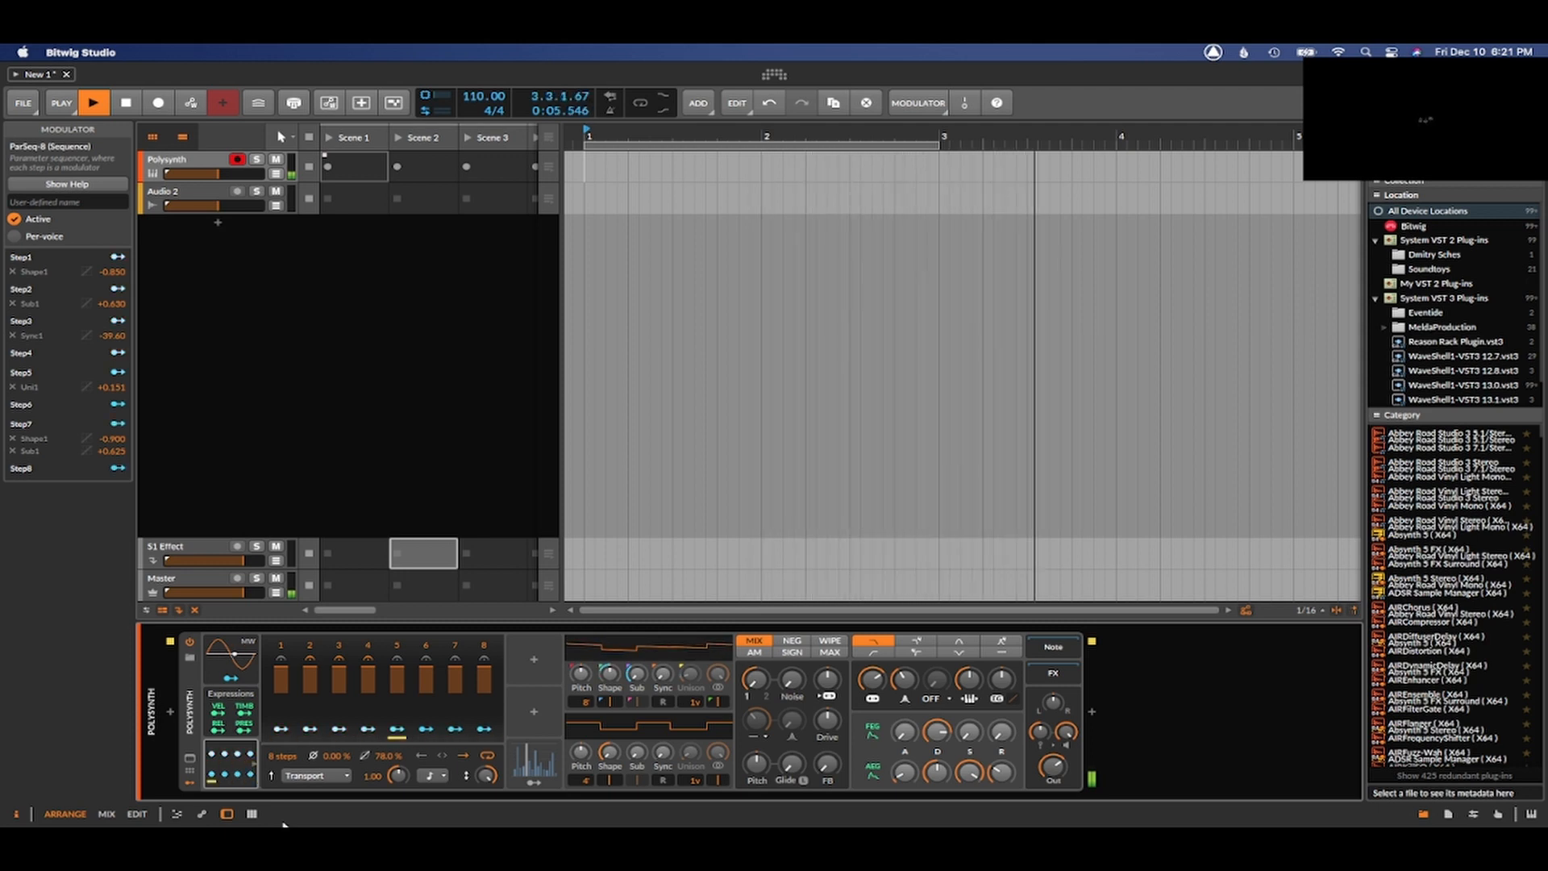
key("space")
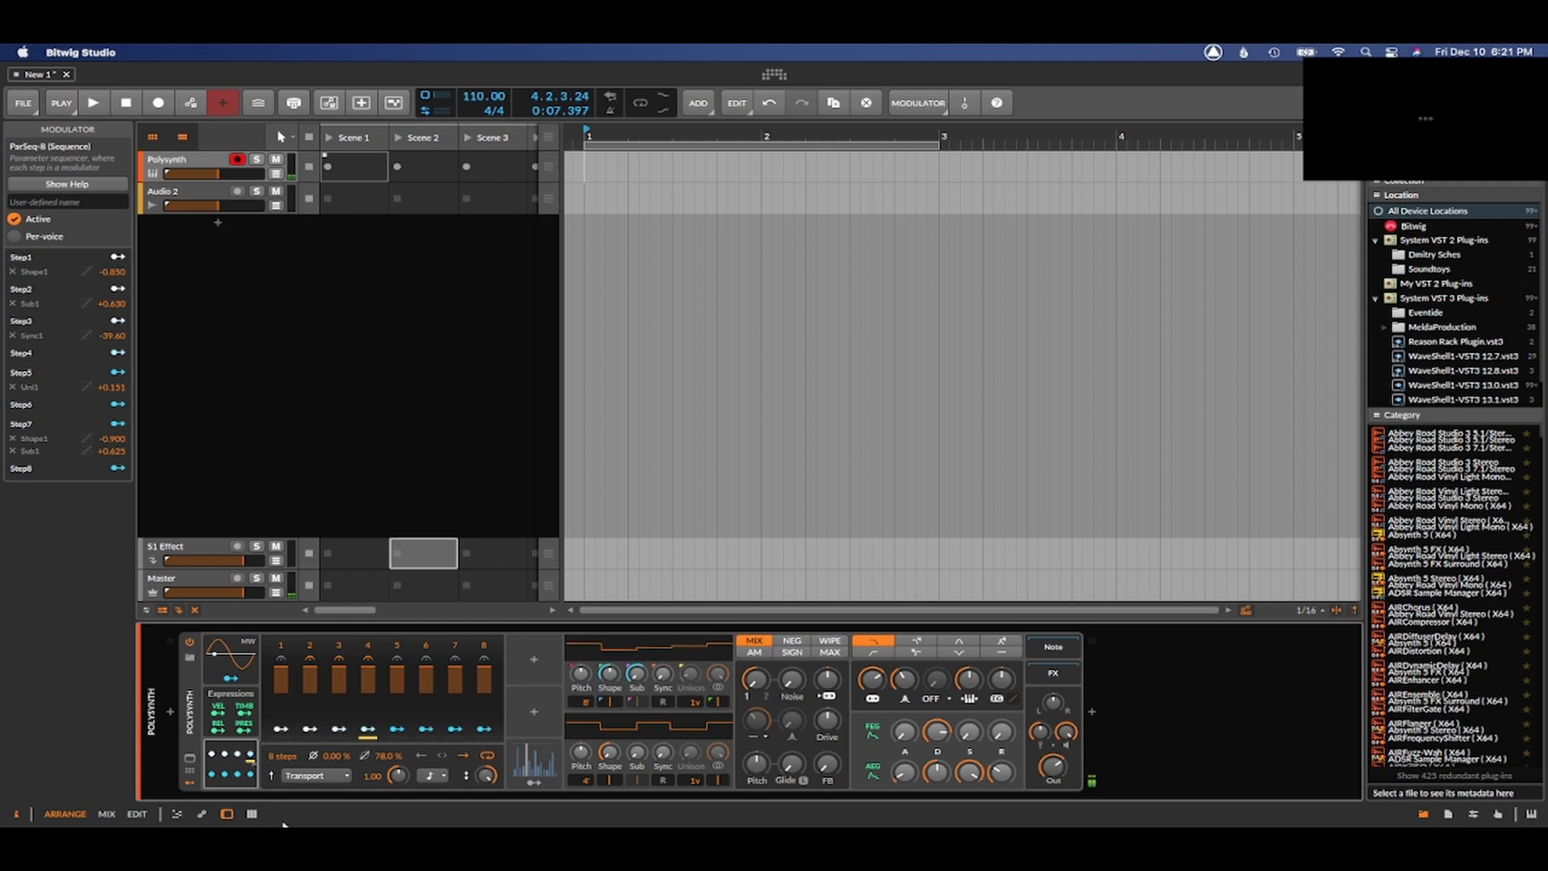
left_click(231, 764)
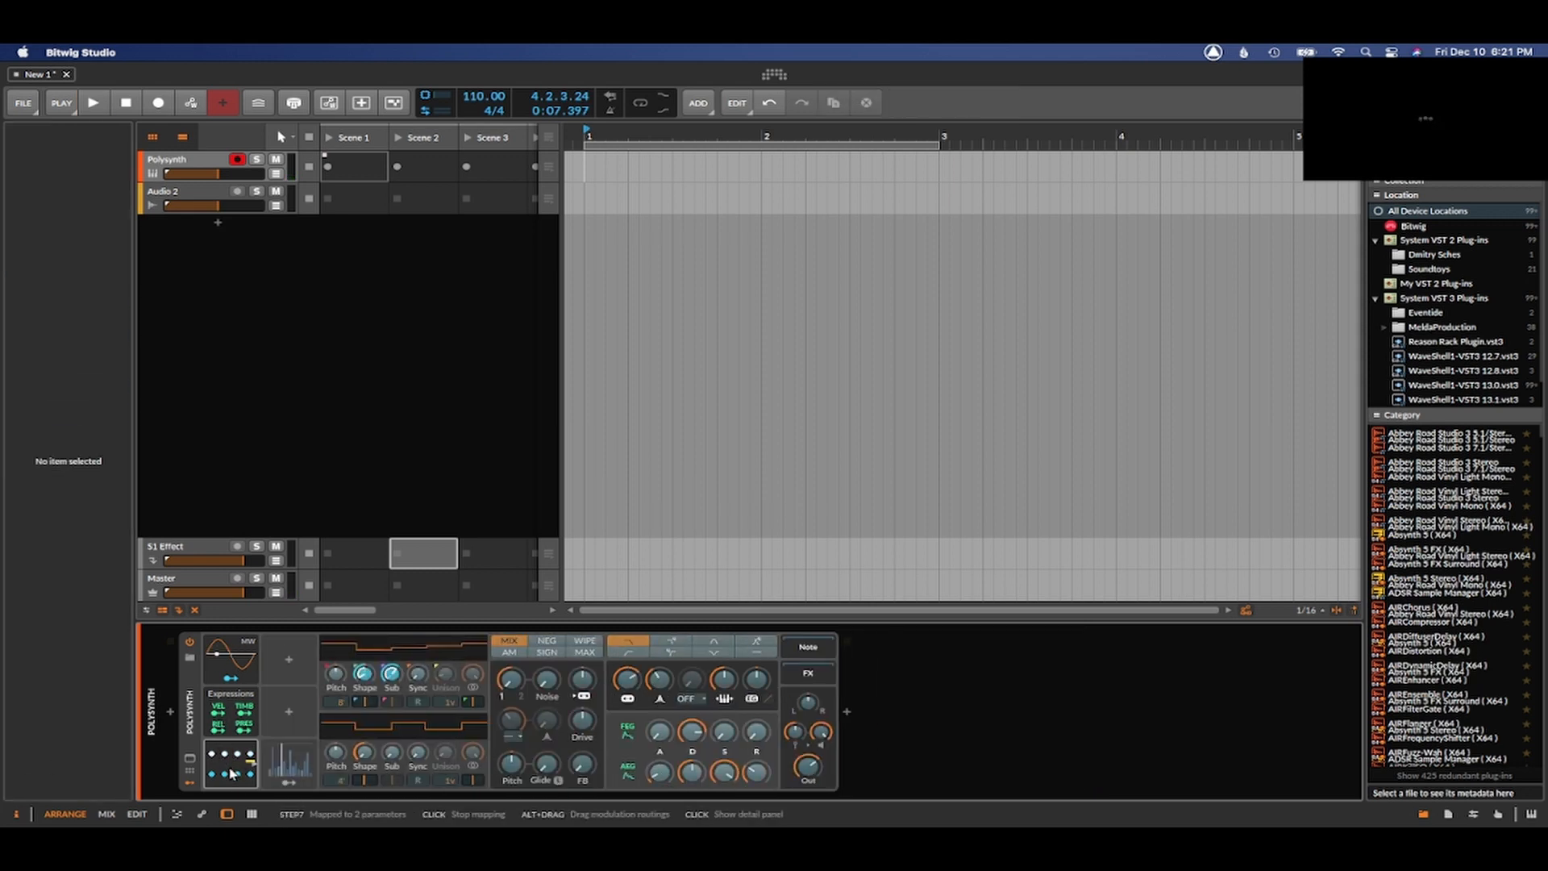
left_click(232, 766)
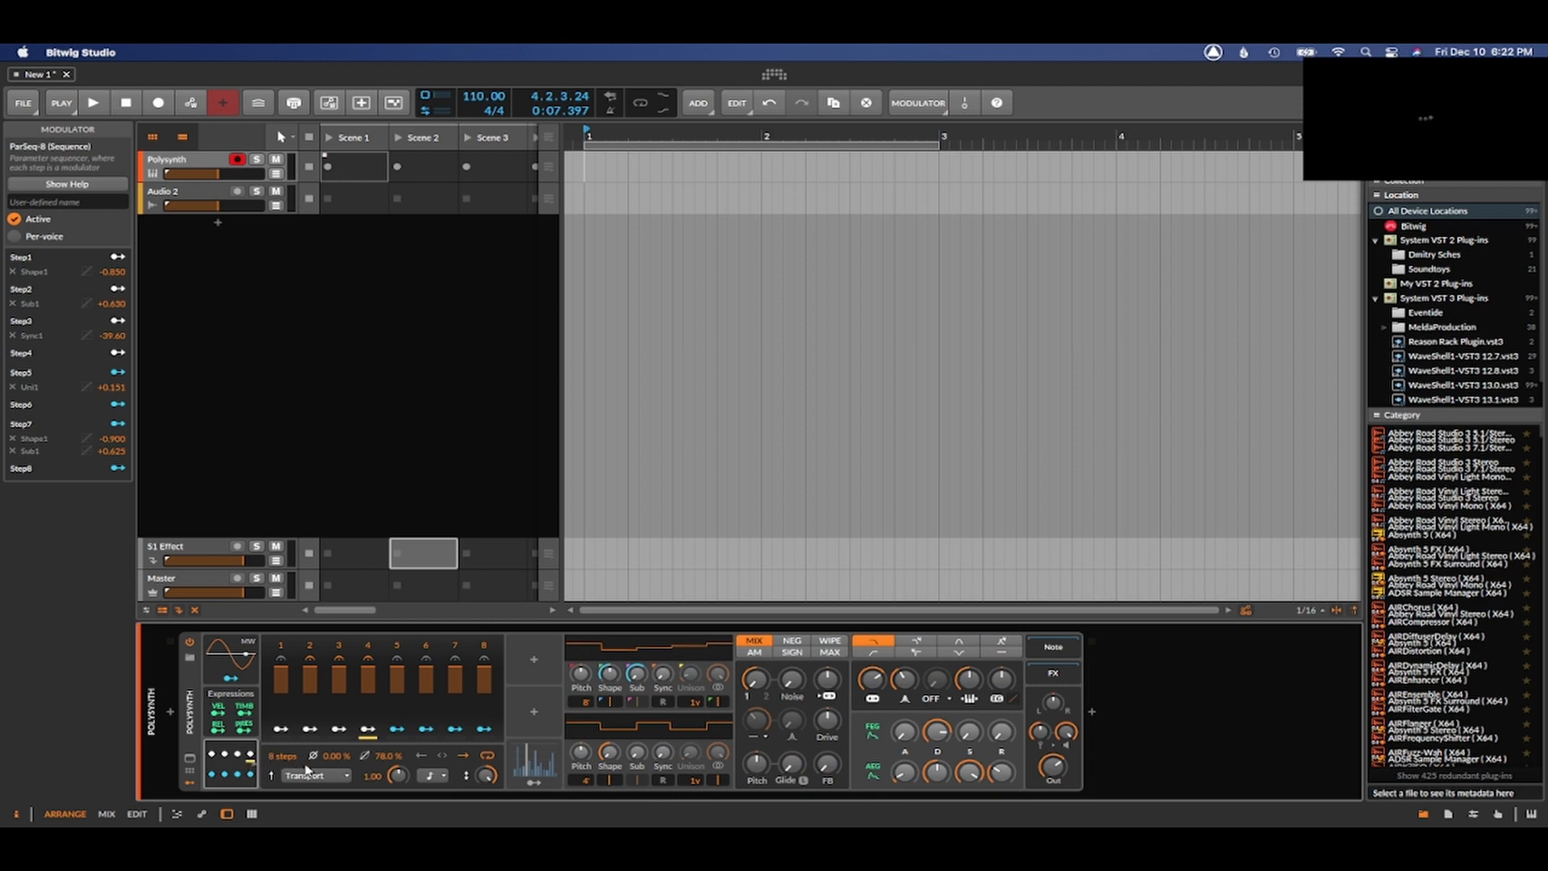
left_click(250, 766)
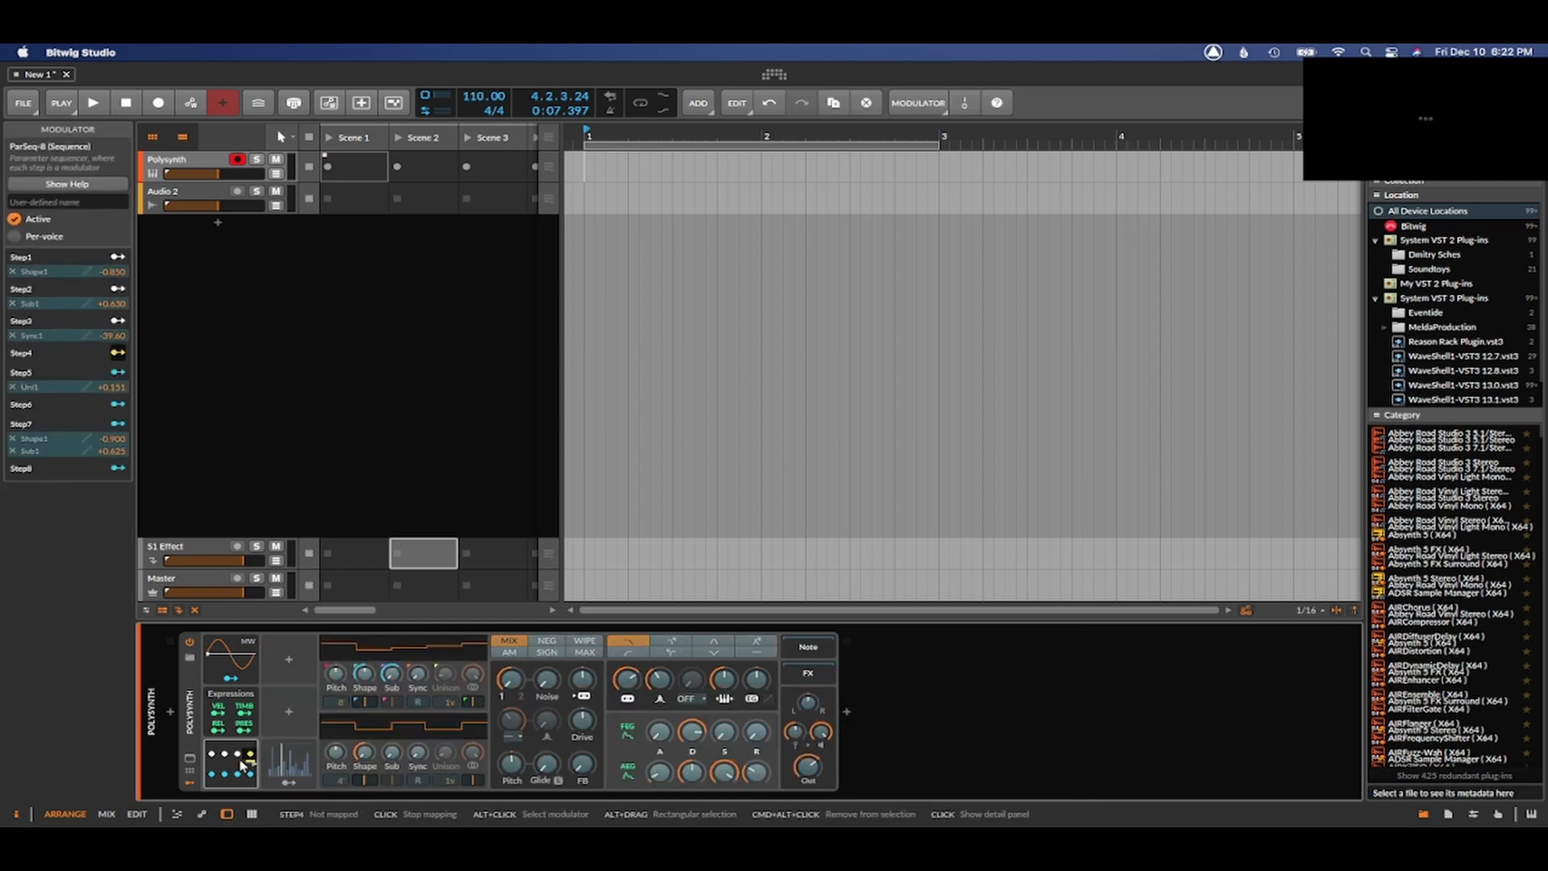
left_click(245, 765)
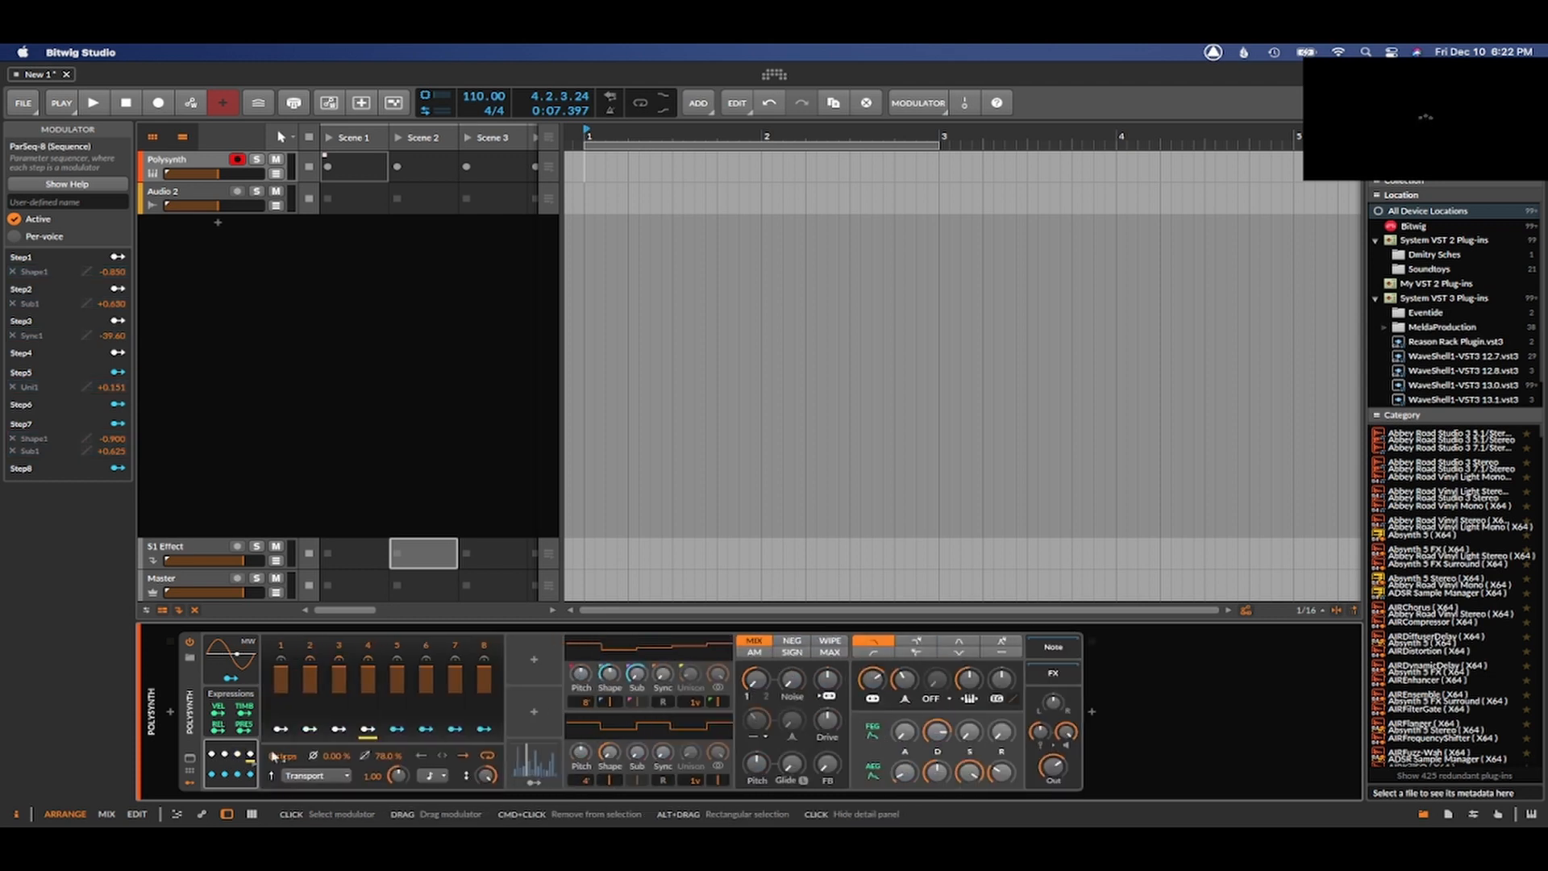